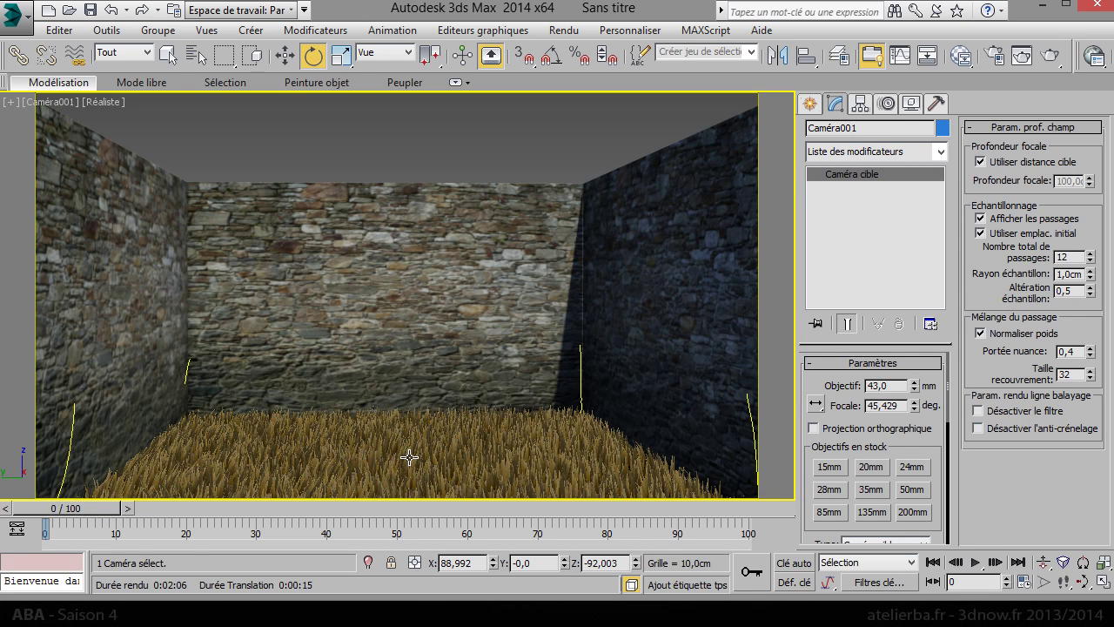
Step: Select Plan001, then disable and delete its Chevelure et Pelage (Hair and Fur) modifier
click(462, 292)
click(819, 174)
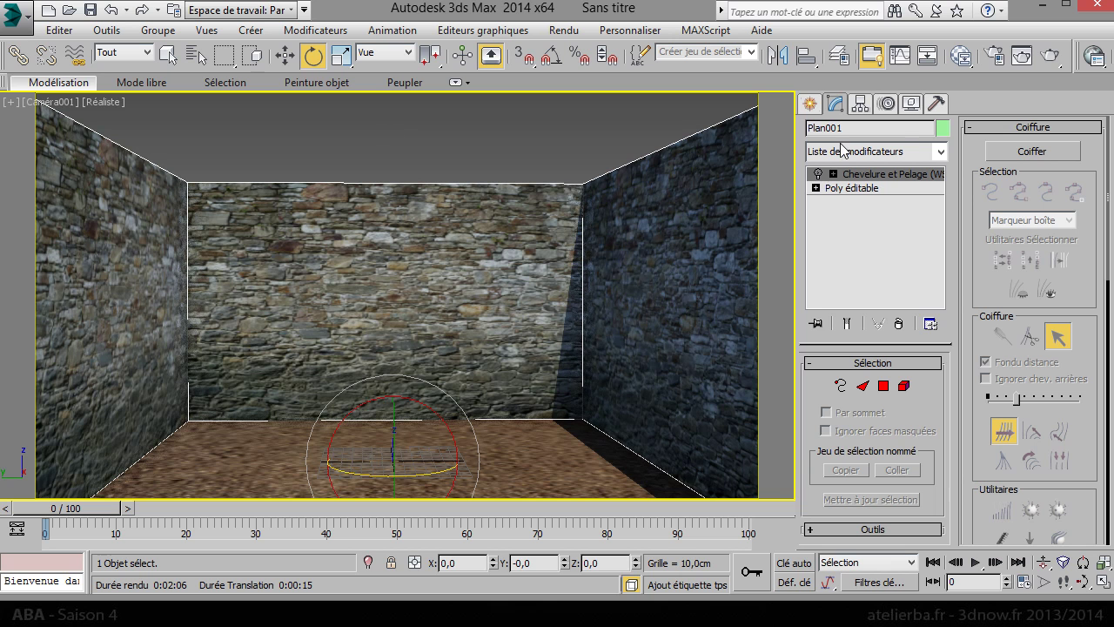
click(900, 325)
Step: Reselect the Plan001 room object and bring up the Slate Material Editor
click(344, 150)
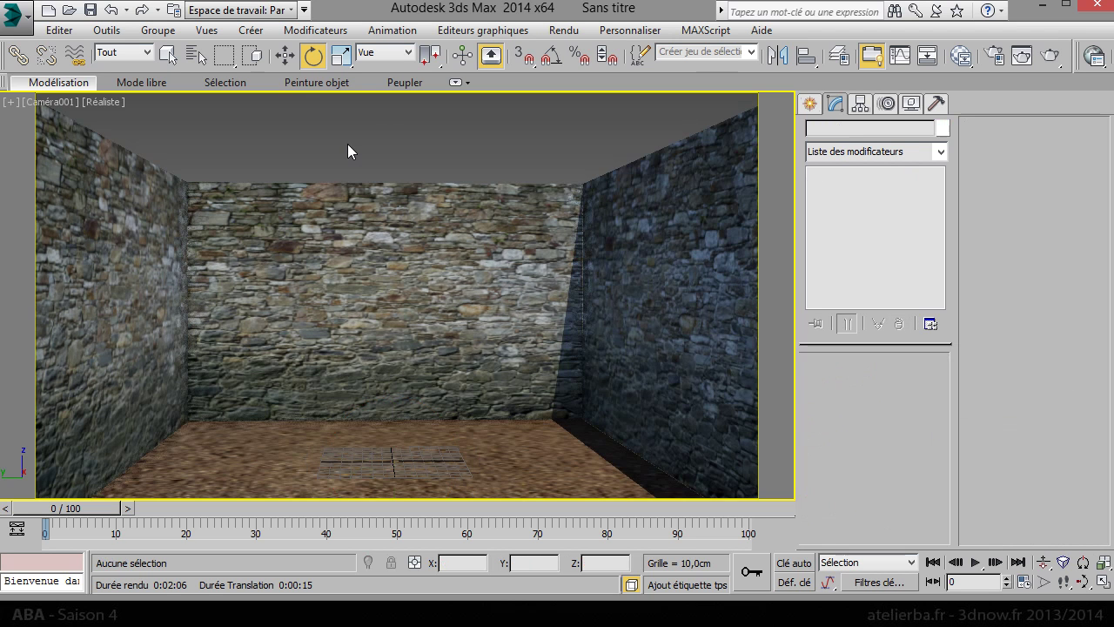
click(401, 455)
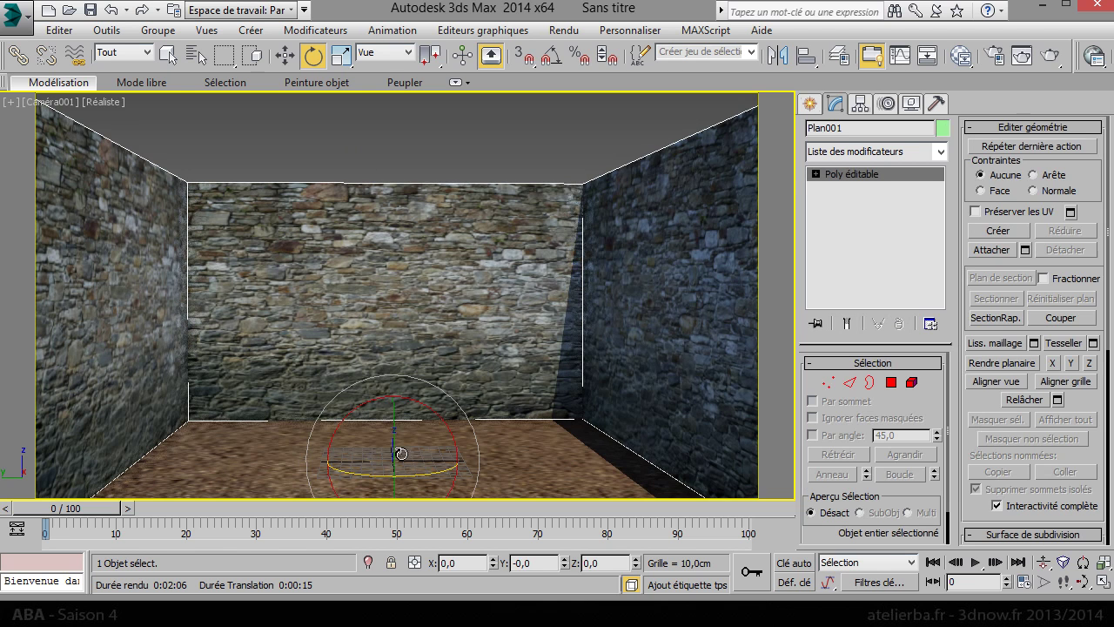
click(961, 55)
Step: Lower the terre.jpg Map #1 Quantité sortie to 0,33 and minimize the material editor
double_click(485, 291)
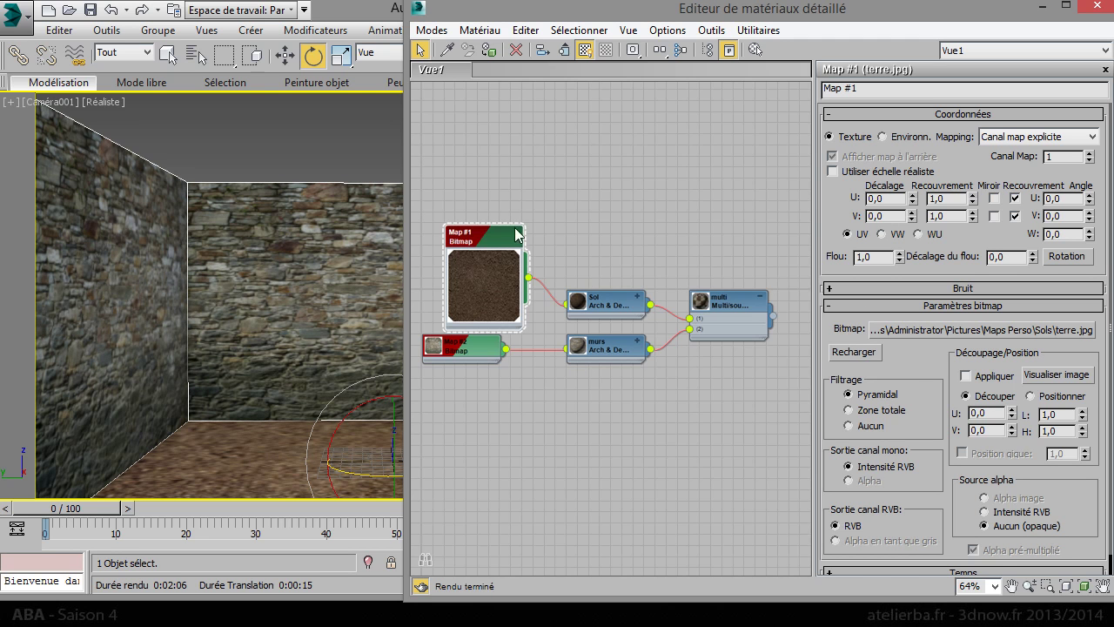
scroll(930, 385, down, 1)
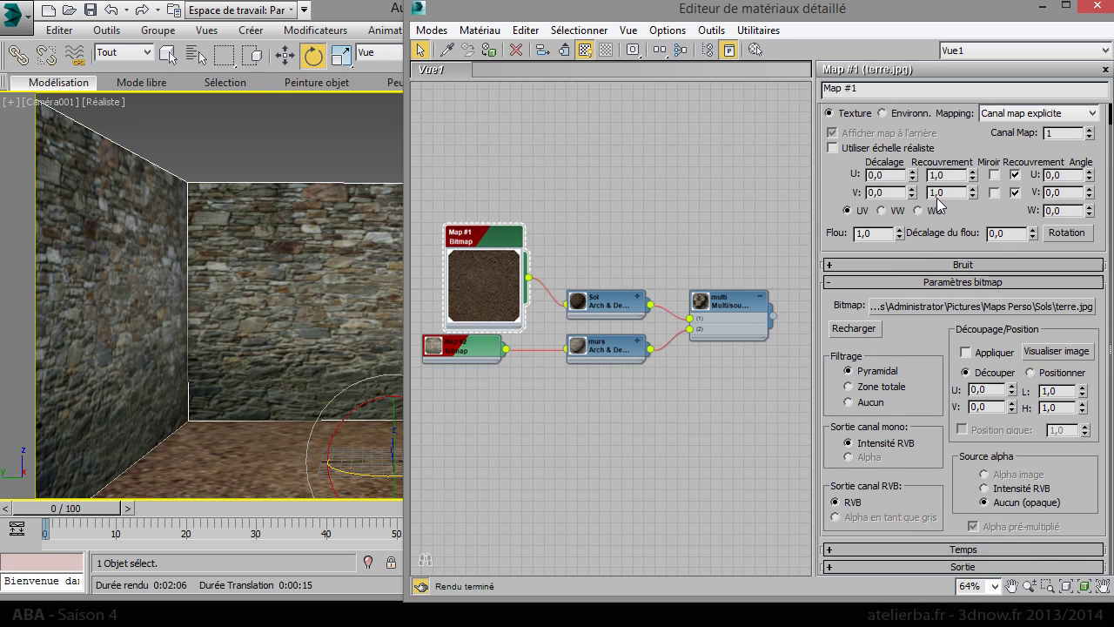
click(914, 566)
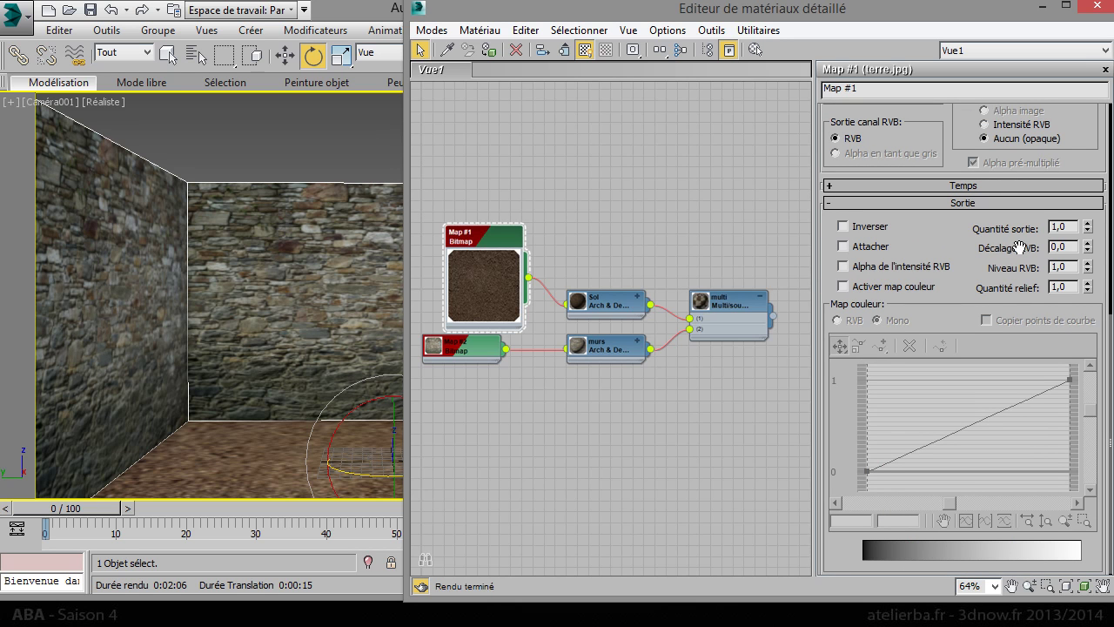
mouse_move(1087, 228)
mouse_down()
mouse_move(1095, 300)
mouse_move(1099, 282)
mouse_up()
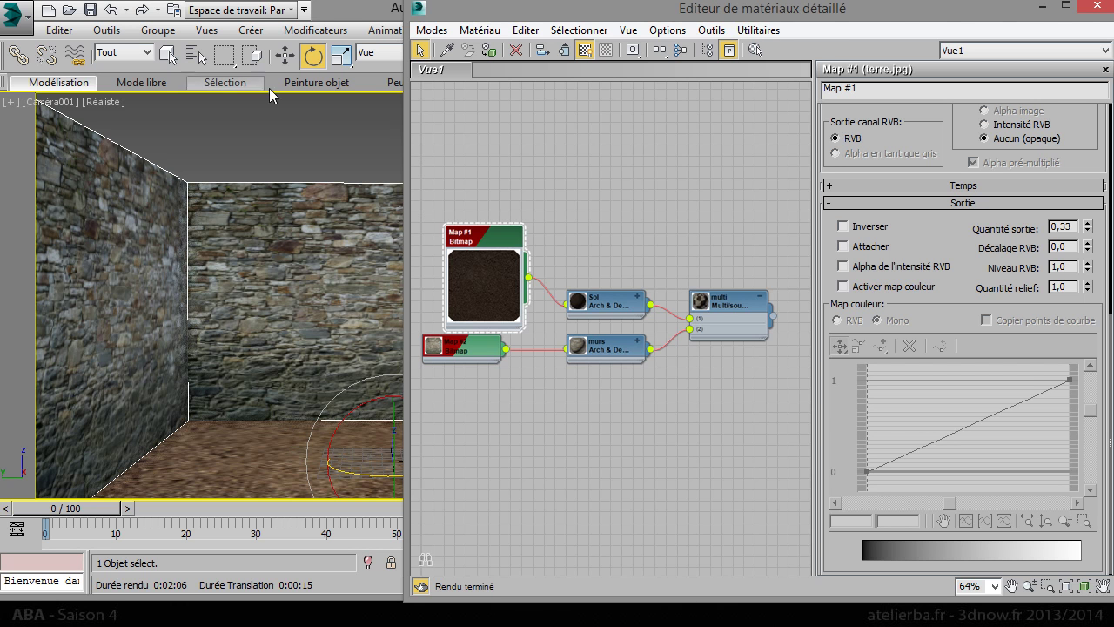
click(1037, 10)
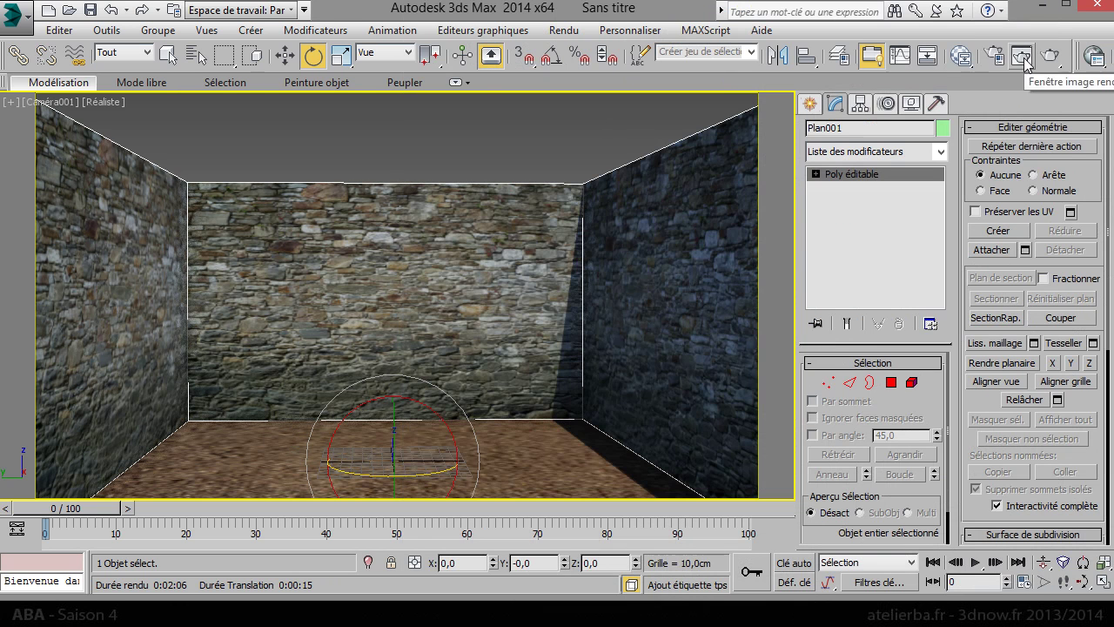
Step: Set Surface à rendre to Région, fit the region over the lower-left floor, and render it
click(1022, 55)
click(425, 116)
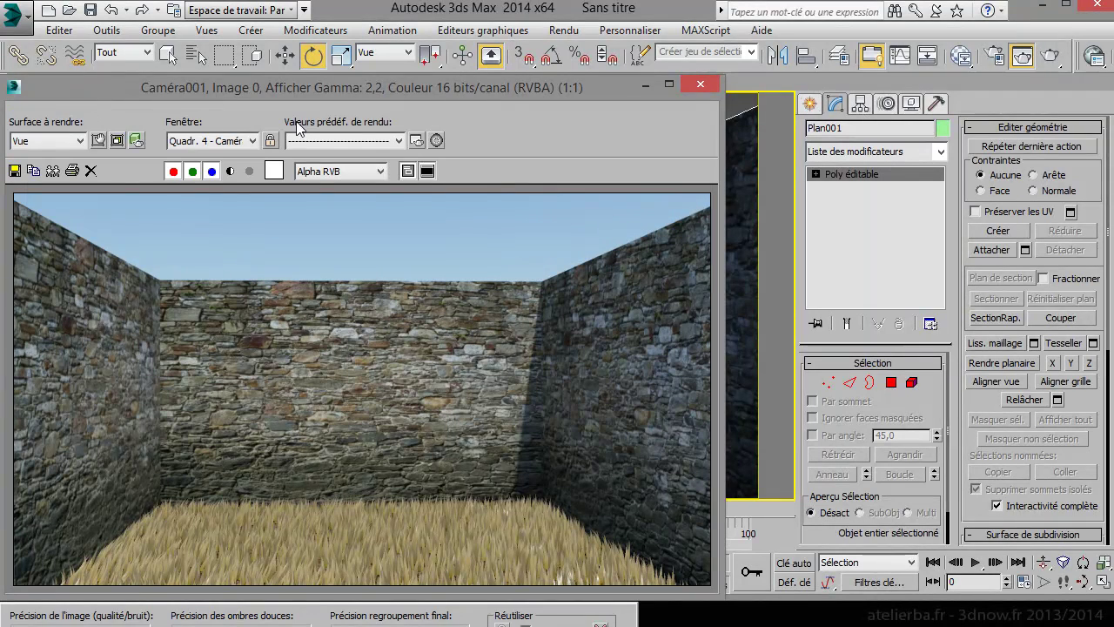
drag(192, 85, 199, 10)
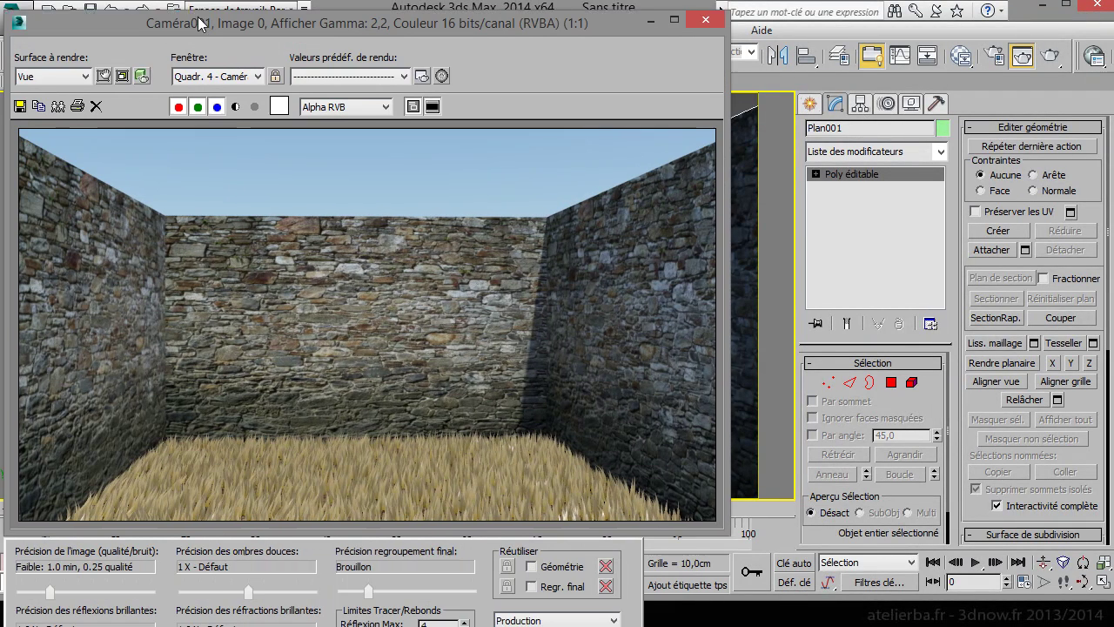
click(105, 66)
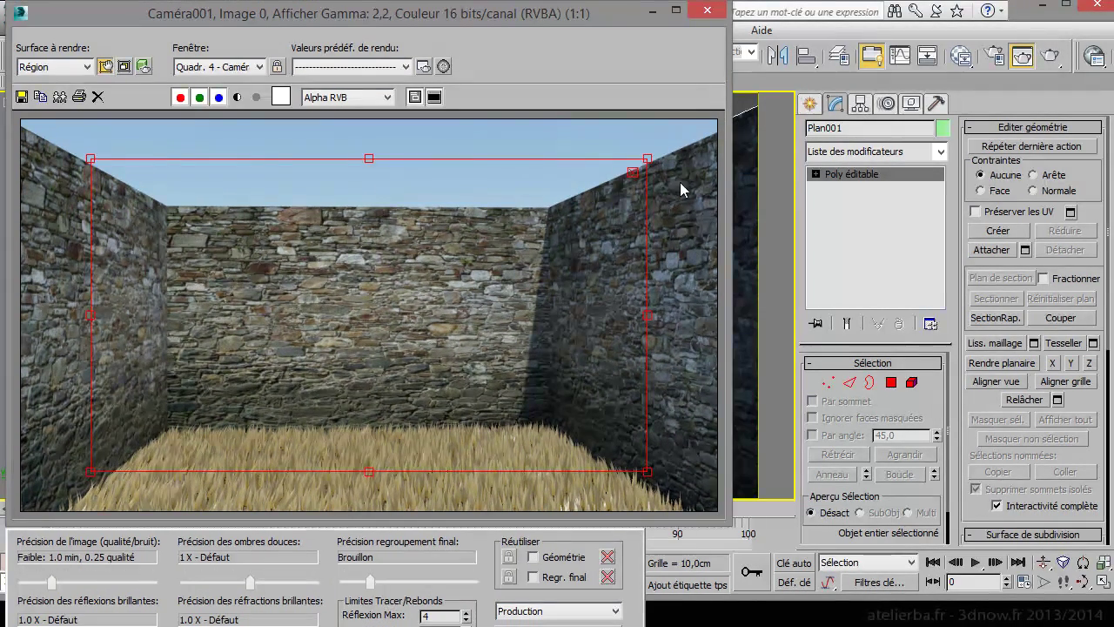
drag(647, 158, 260, 398)
drag(211, 424, 255, 458)
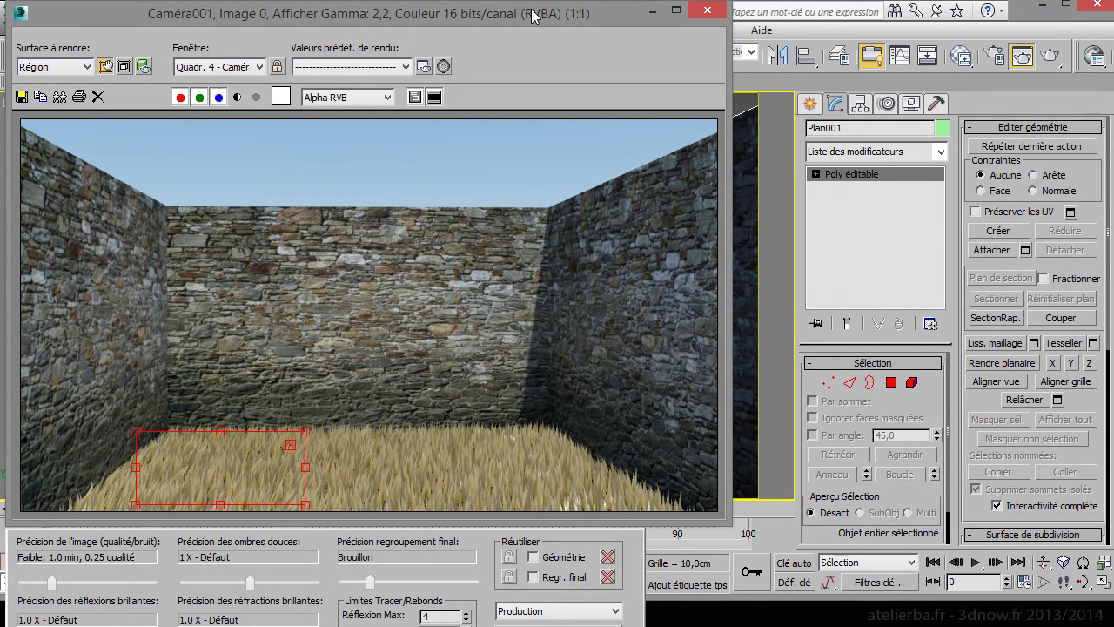
click(1050, 59)
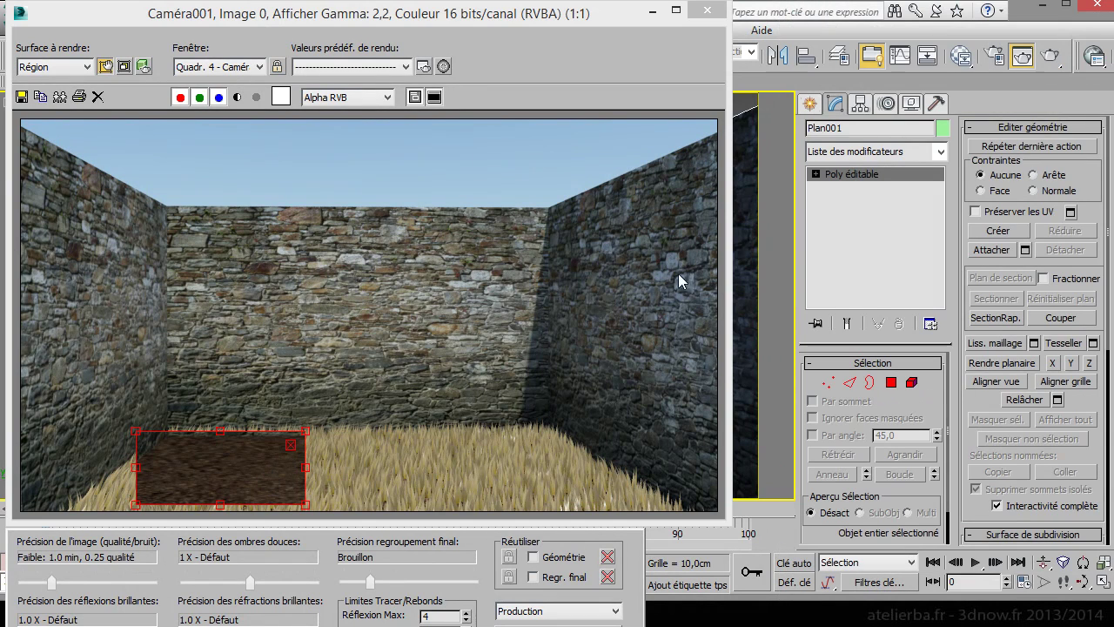
Step: Drop the floor map's Quantité sortie to 0,13, re-render the region, and close the render window
click(962, 56)
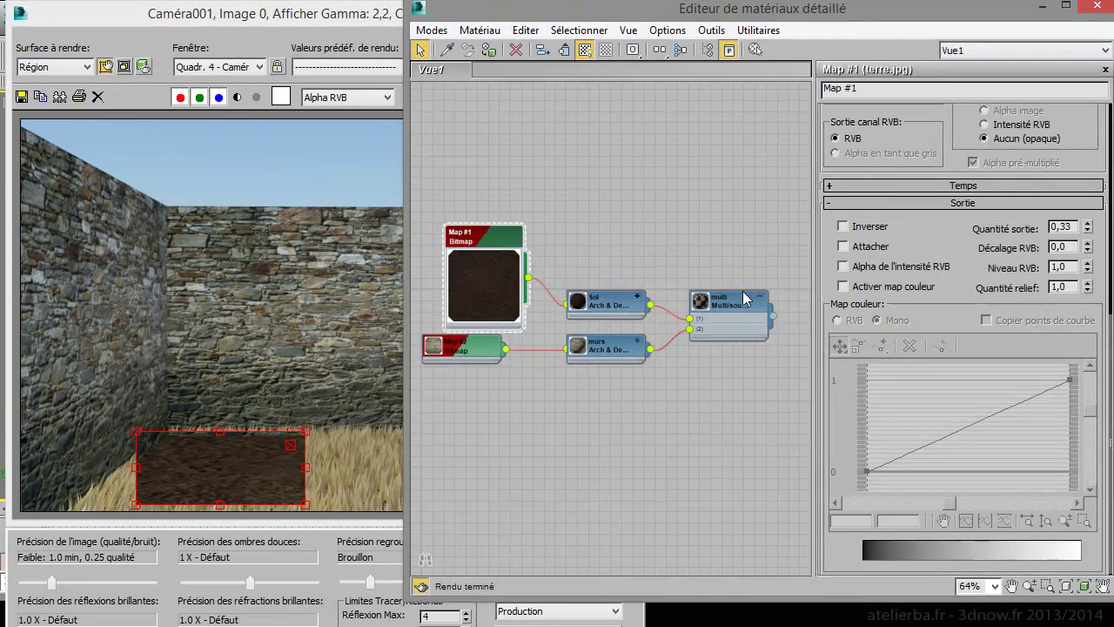
mouse_move(1088, 231)
mouse_down()
mouse_move(1088, 250)
mouse_move(1088, 240)
mouse_up()
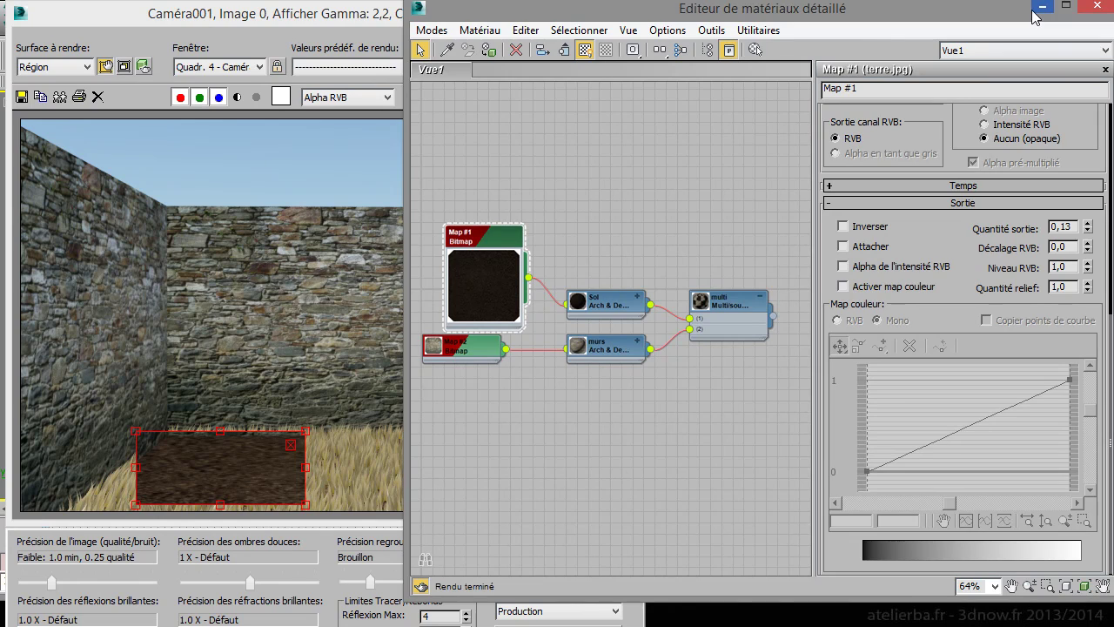
key(shift+q)
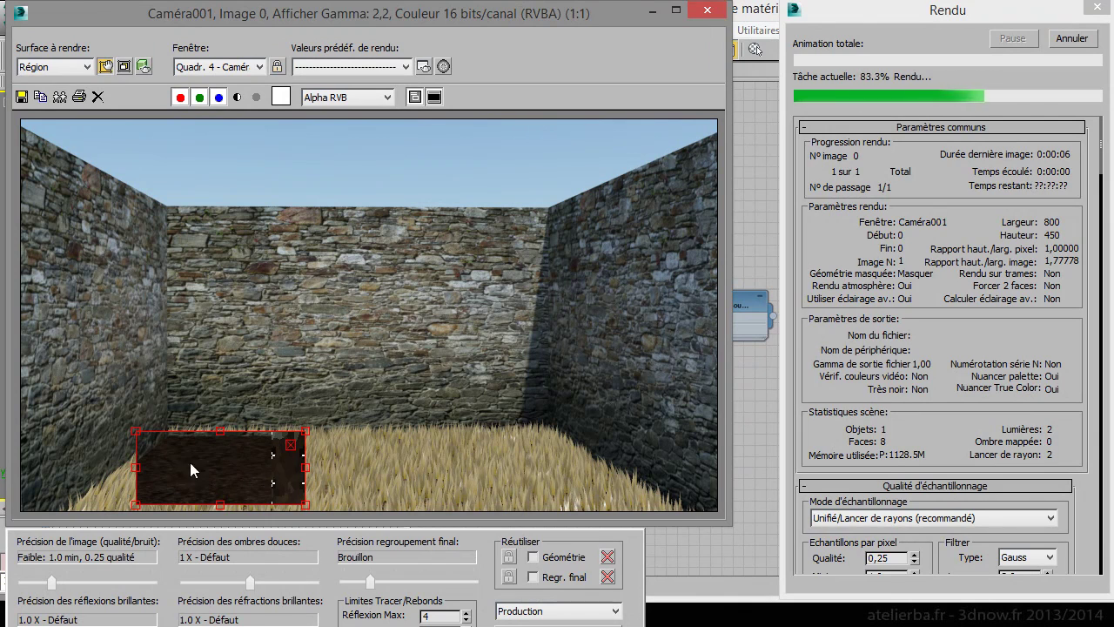
click(707, 11)
key(e)
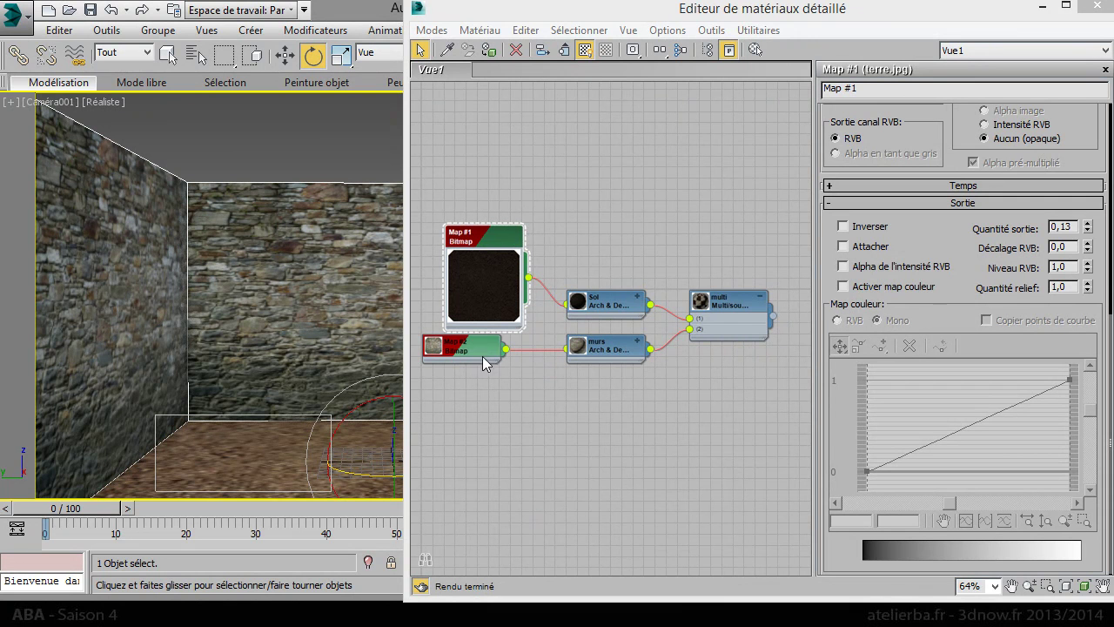
Step: Wire the Map #2 stone bitmap output into the murs material's Map relief input
click(614, 348)
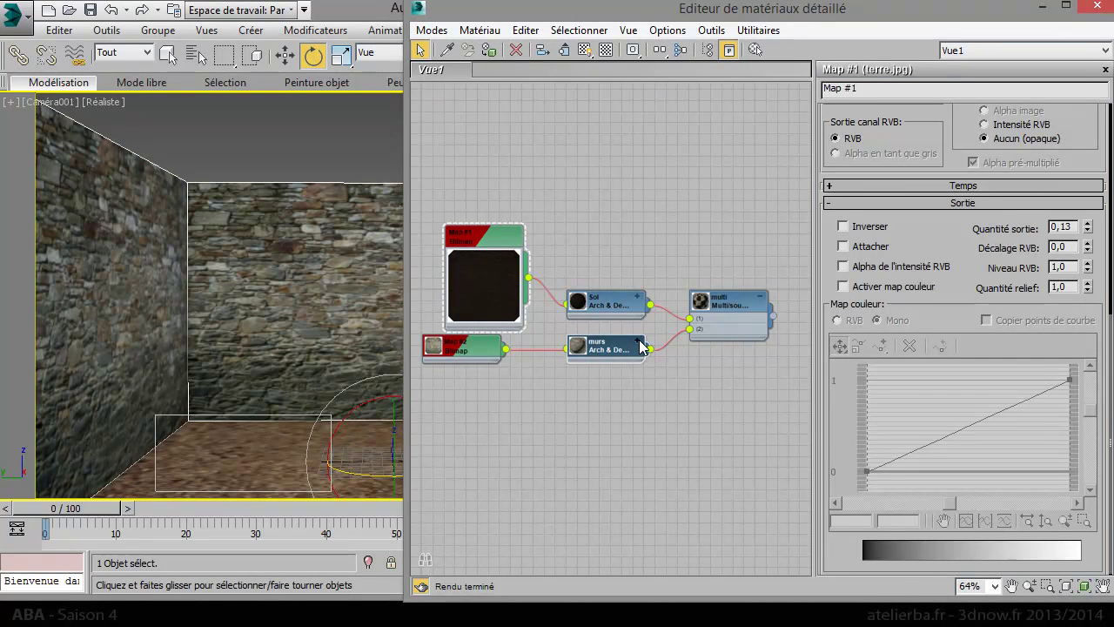
click(639, 341)
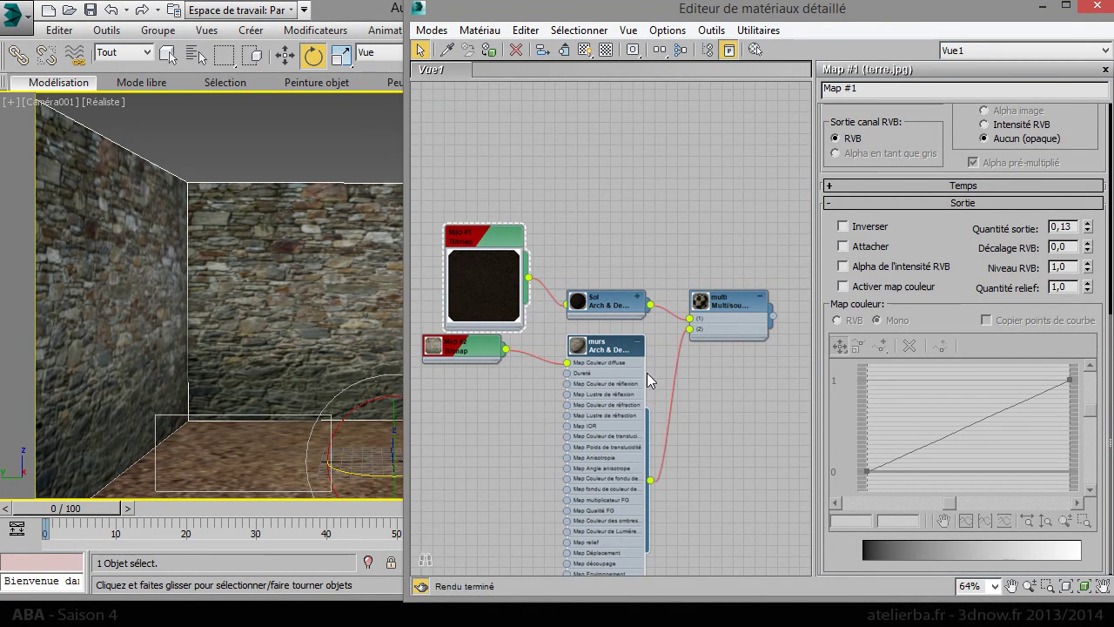
middle_drag(647, 379, 653, 140)
drag(489, 113, 499, 216)
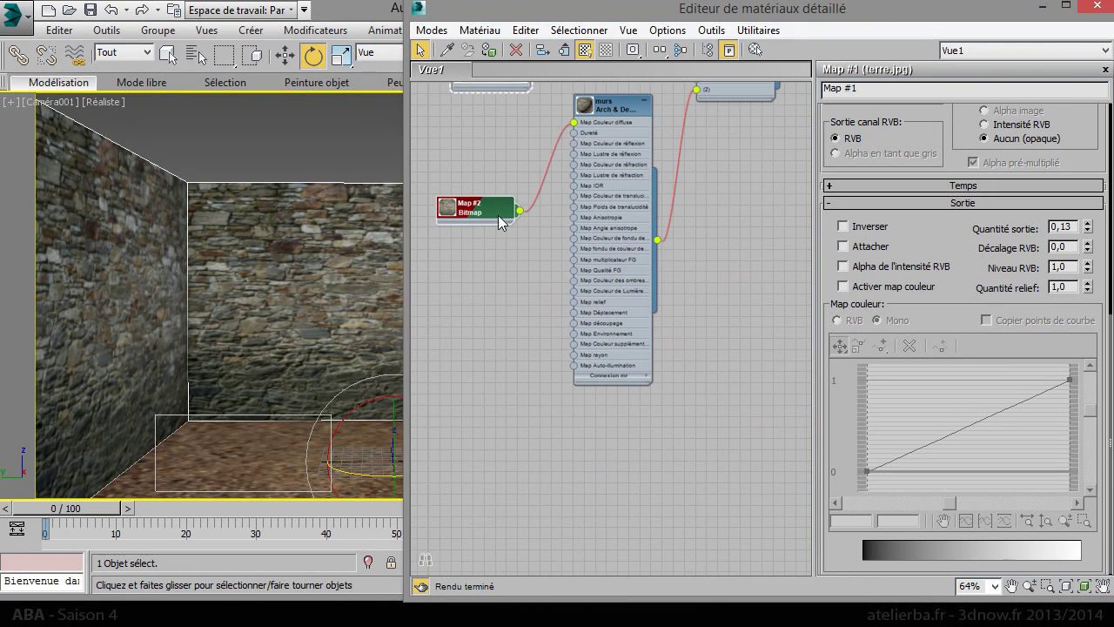
scroll(569, 305, up, 4)
scroll(616, 296, up, 1)
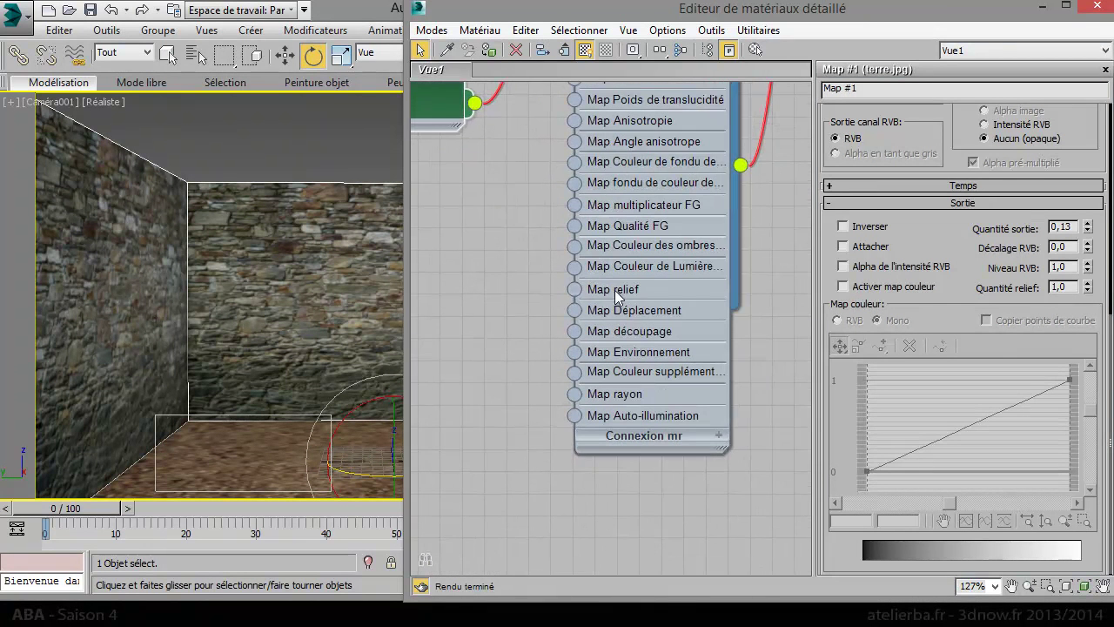
drag(480, 149, 564, 301)
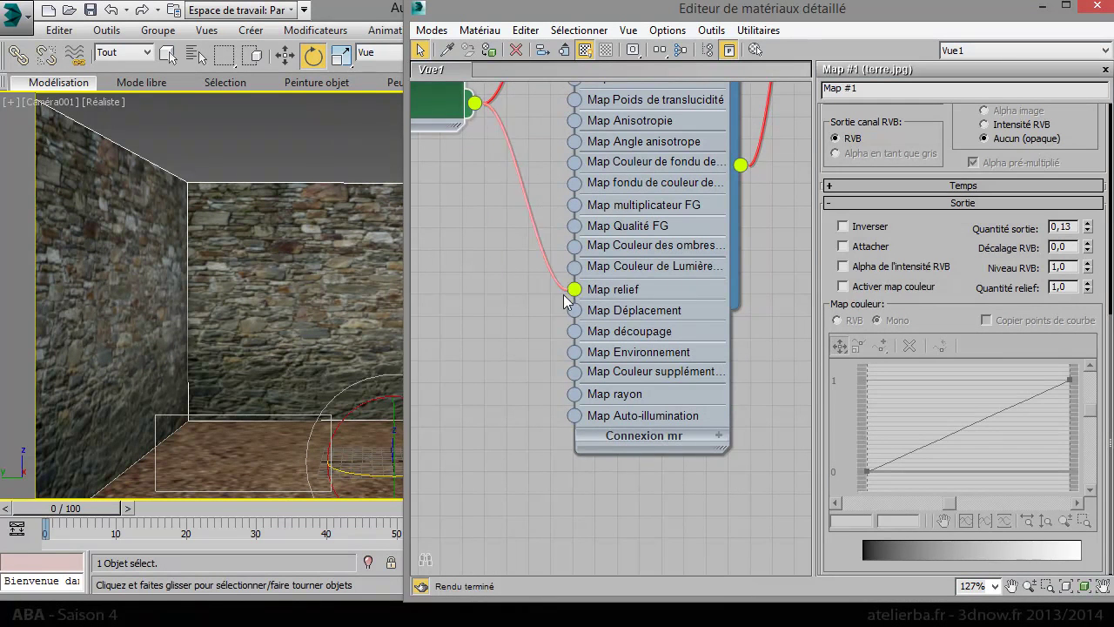
middle_drag(564, 301, 543, 528)
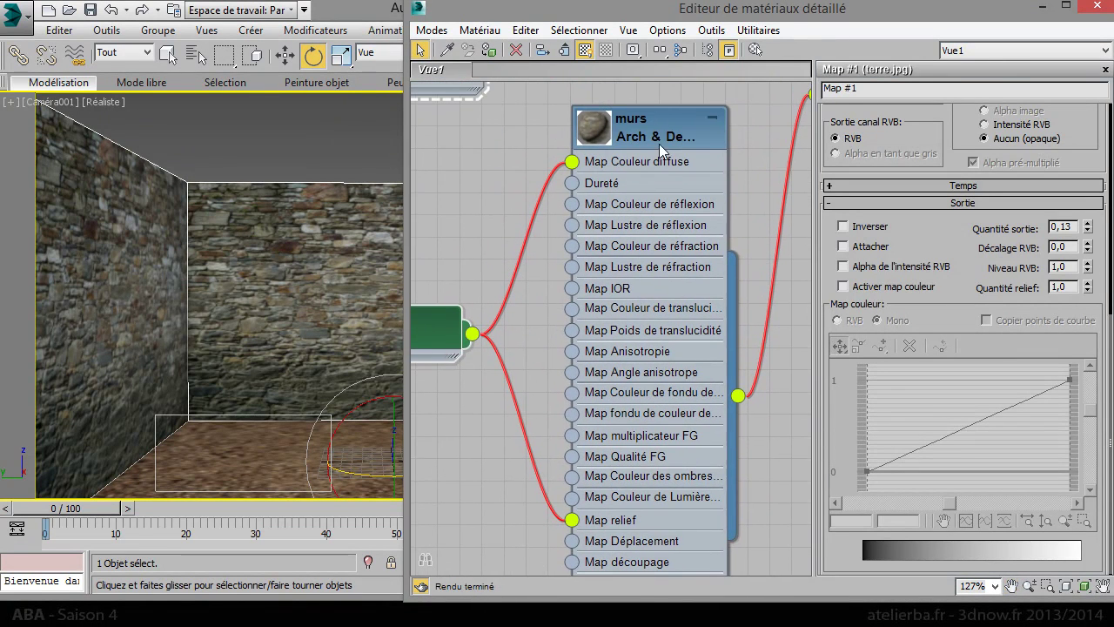
Step: Set the murs Relief amount to 1,0 under Maps de cas spéciaux
double_click(659, 143)
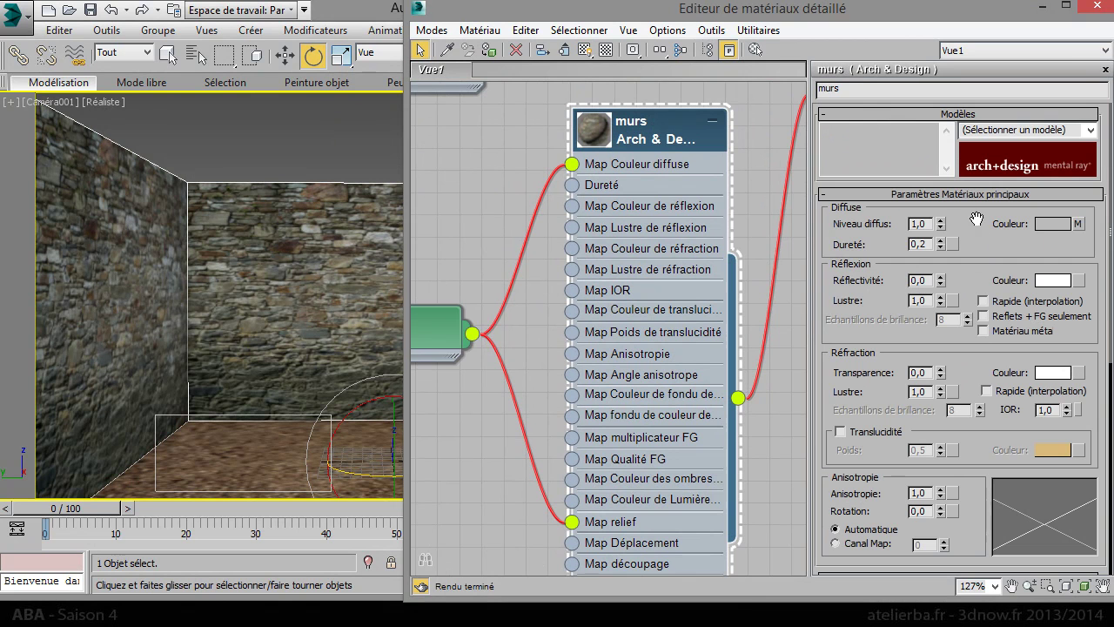
scroll(981, 240, down, 1)
scroll(981, 239, down, 5)
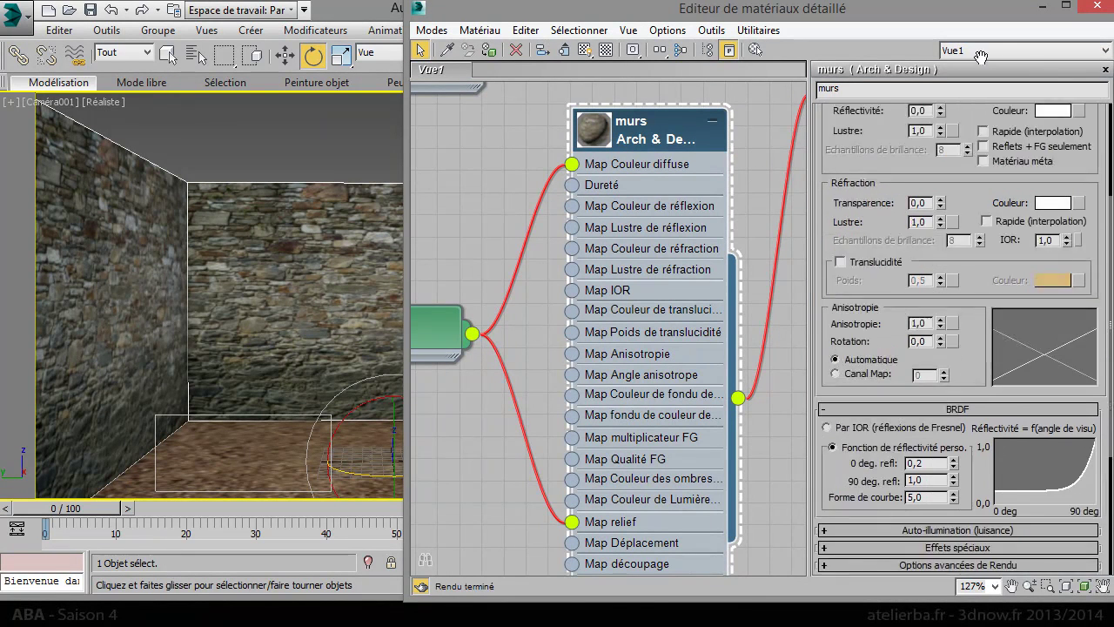
scroll(974, 209, down, 3)
scroll(965, 158, down, 5)
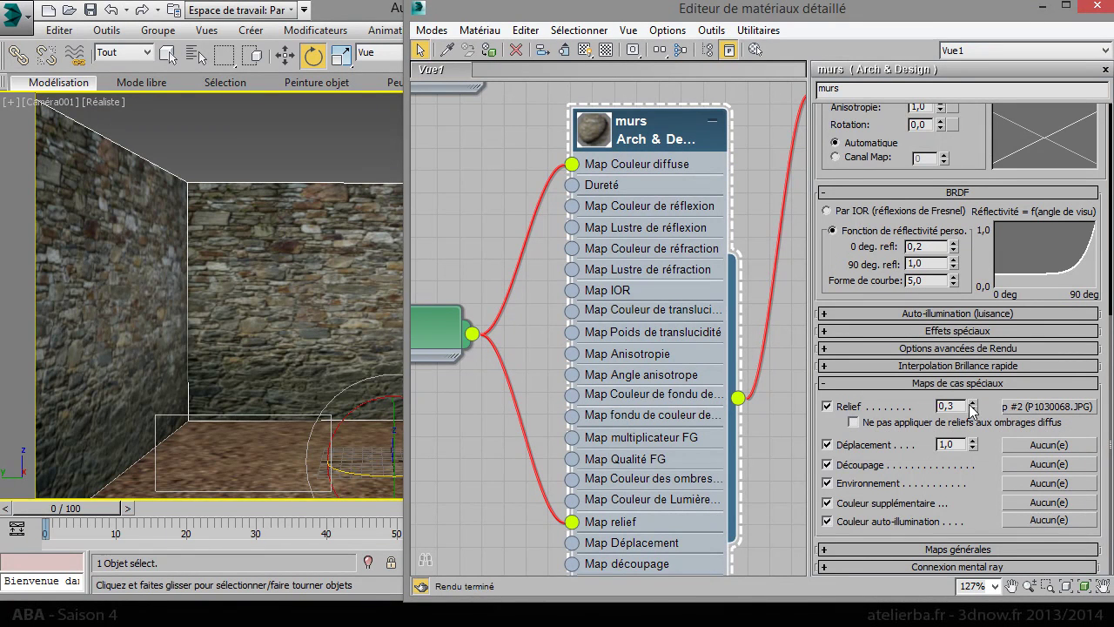
key(Return)
text(1)
key(Return)
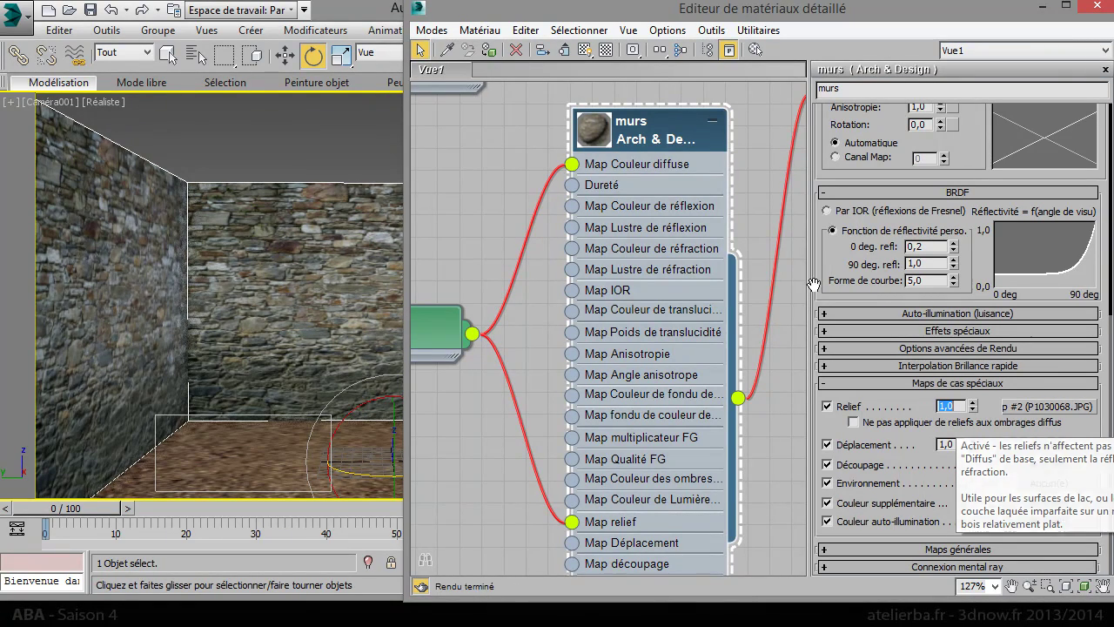
Step: Move the render region onto the upper-left back wall and render that patch
click(1105, 10)
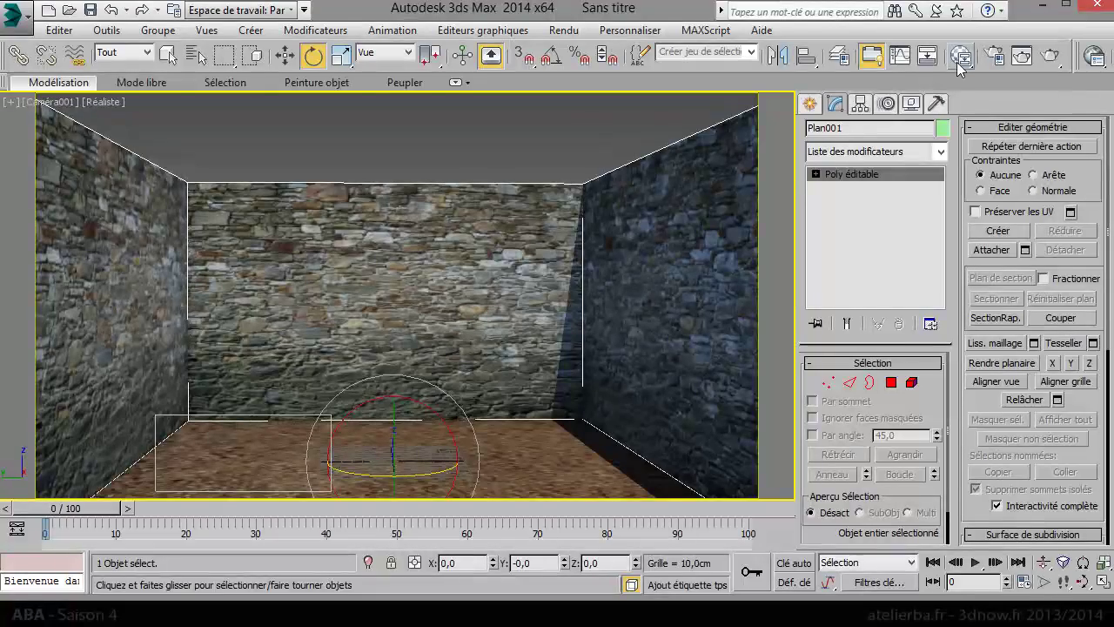
click(1024, 57)
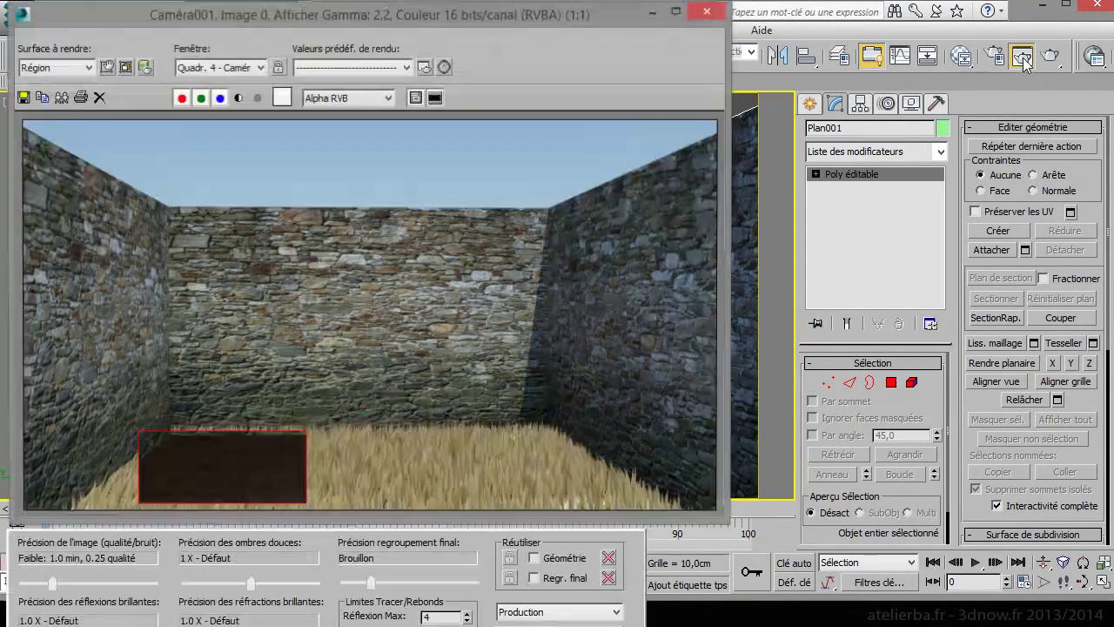
click(105, 68)
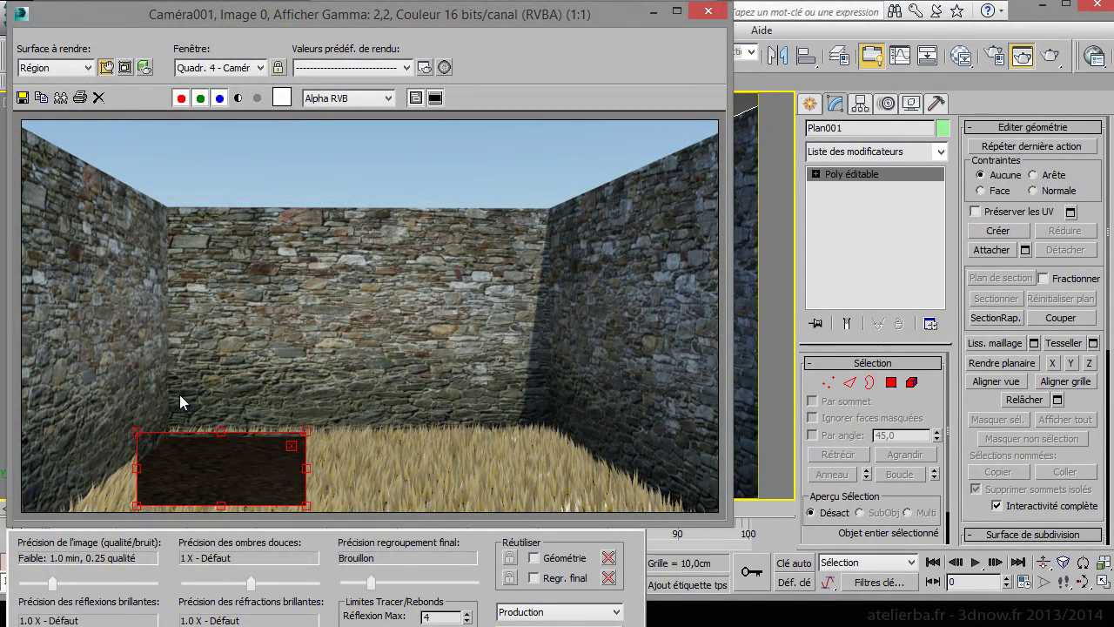
mouse_move(242, 468)
mouse_down()
mouse_move(242, 292)
mouse_move(205, 275)
mouse_up()
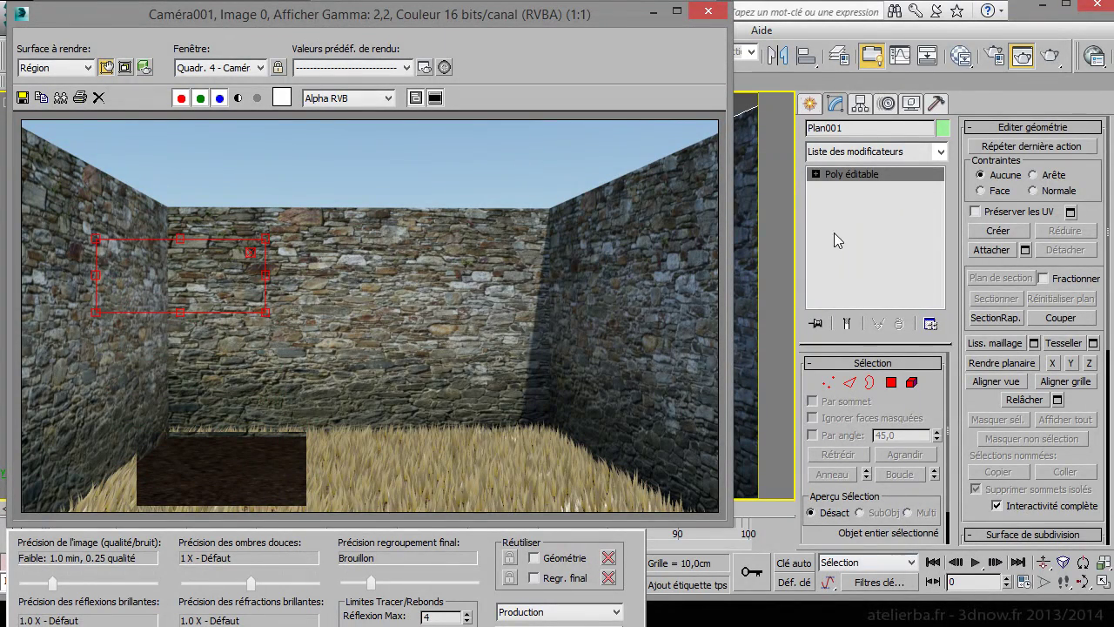
click(1050, 58)
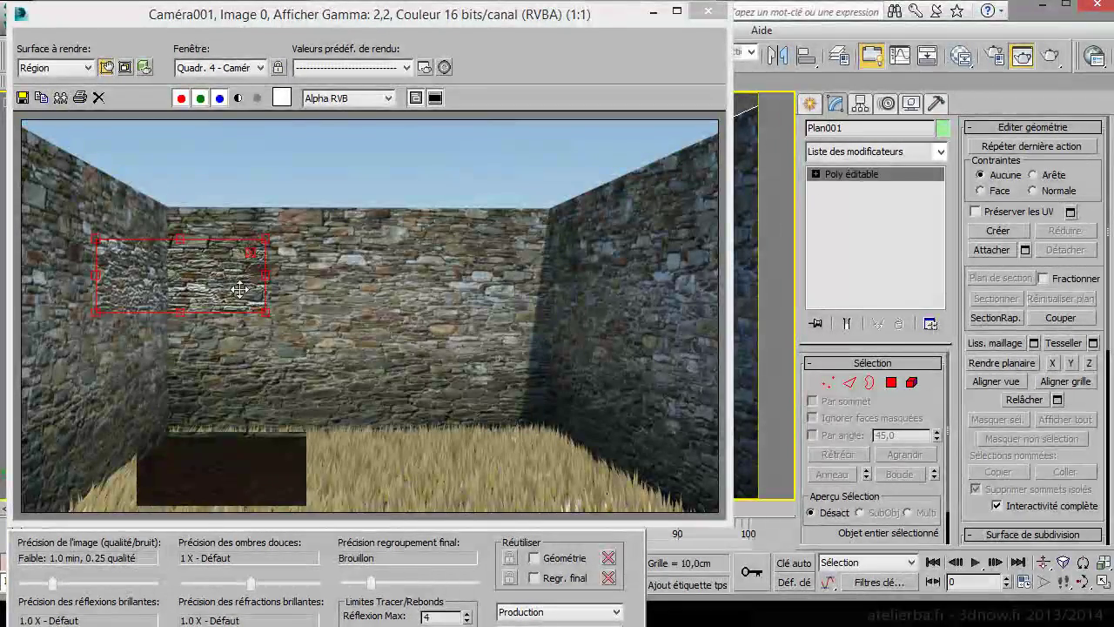
Step: Change the murs Relief amount to -0,7 and re-render the back-wall region
click(965, 52)
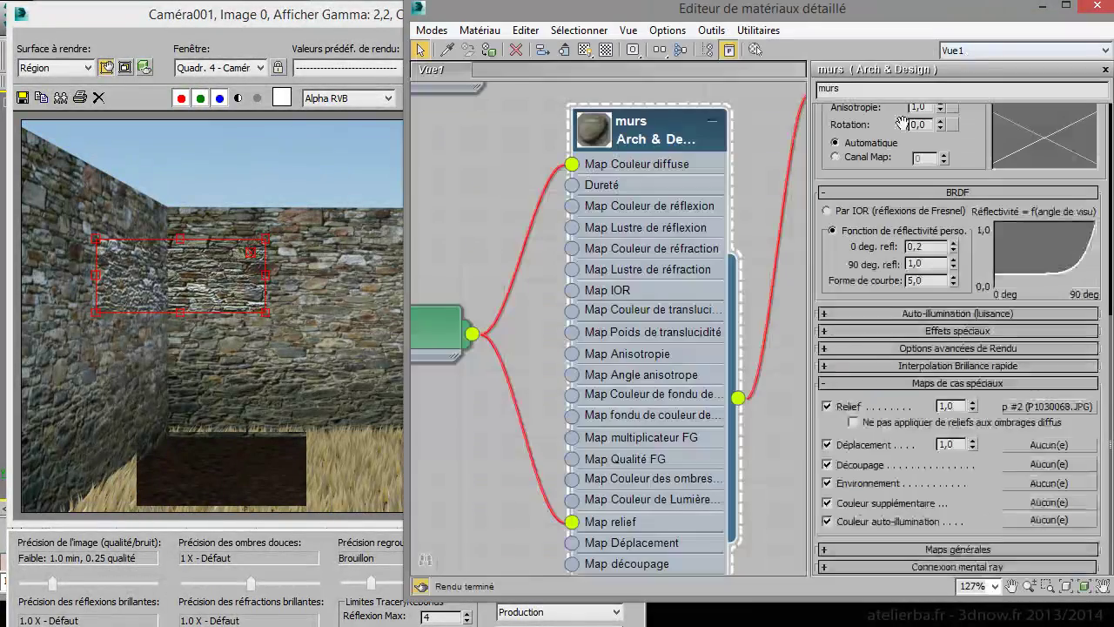
double_click(964, 405)
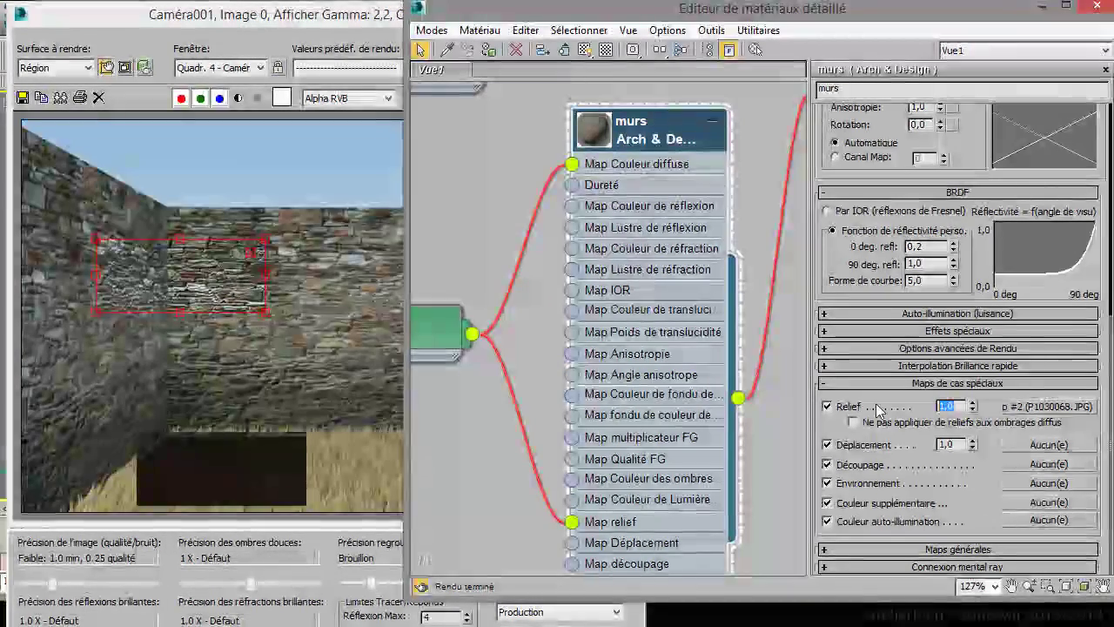
text(,7)
key(Return)
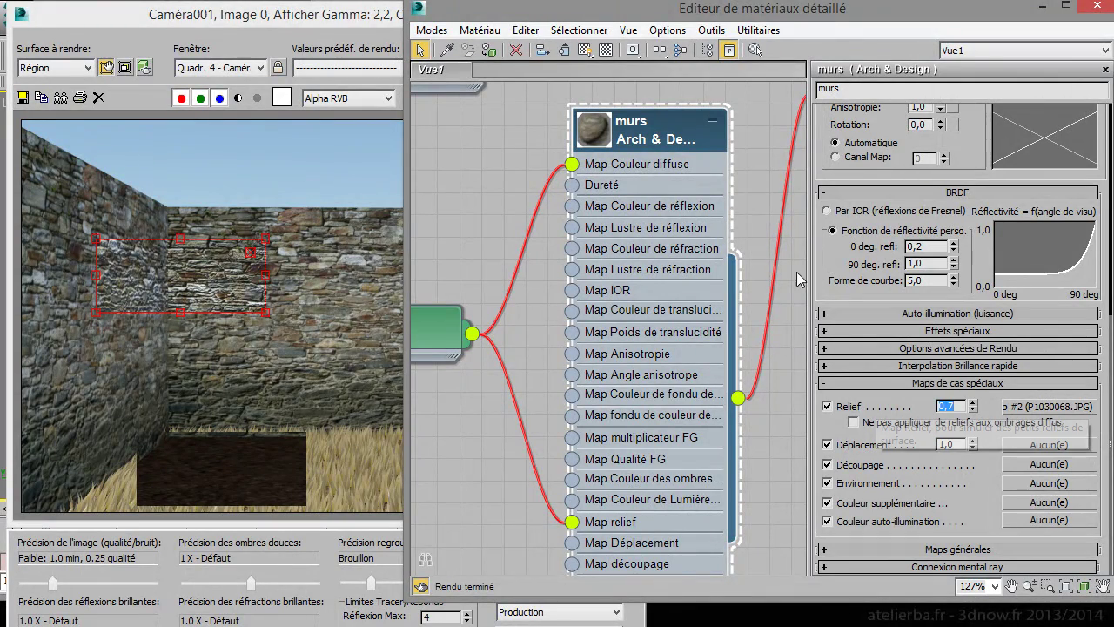
key(shift+q)
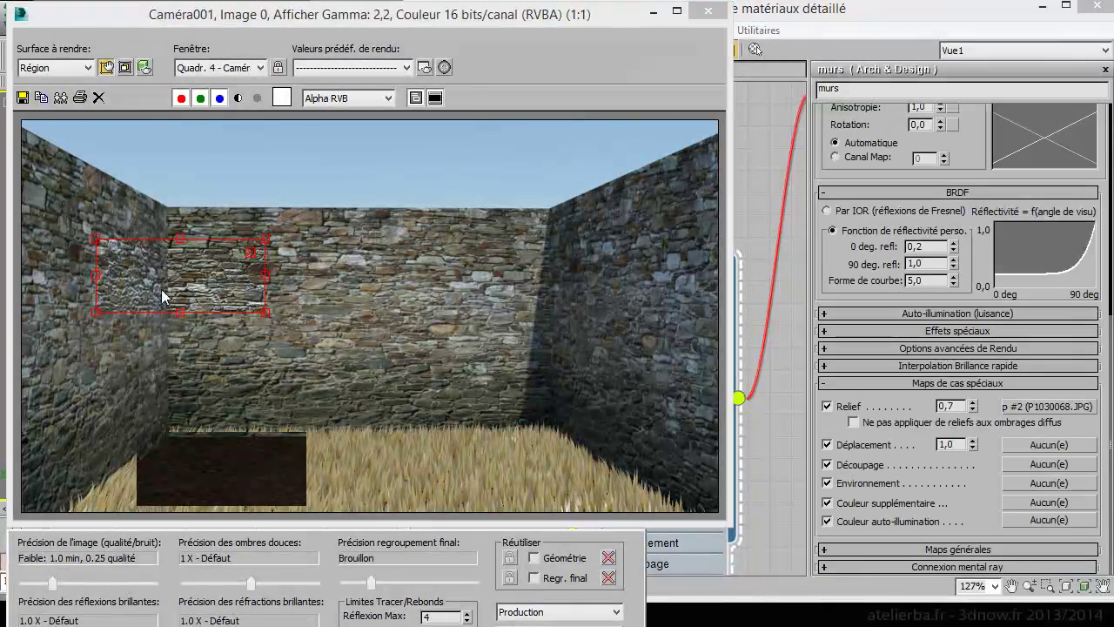
click(942, 406)
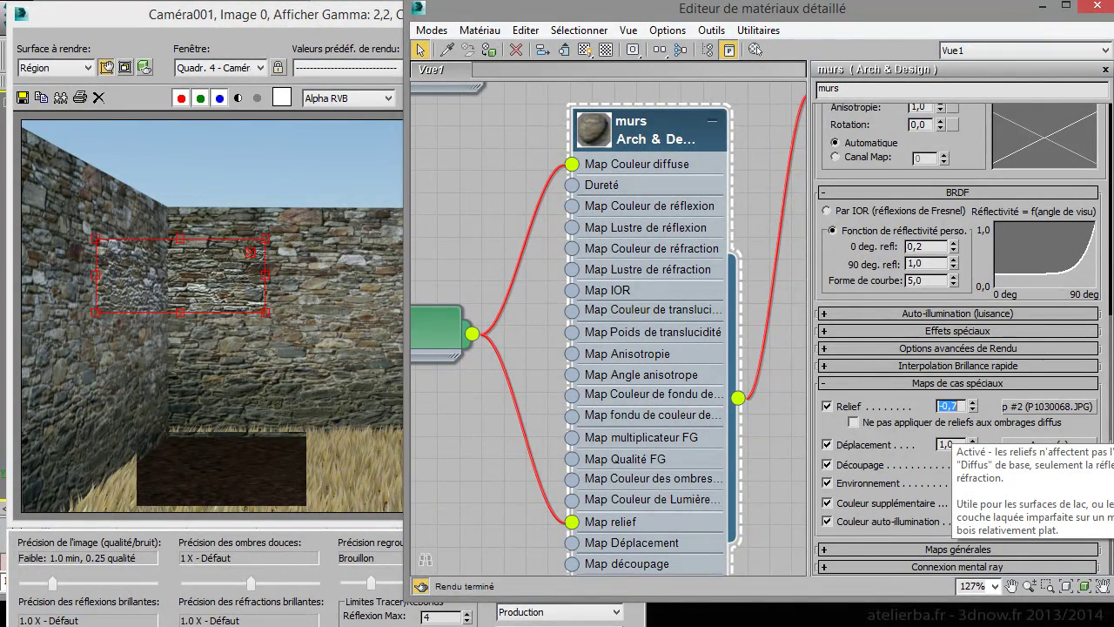
key(shift+q)
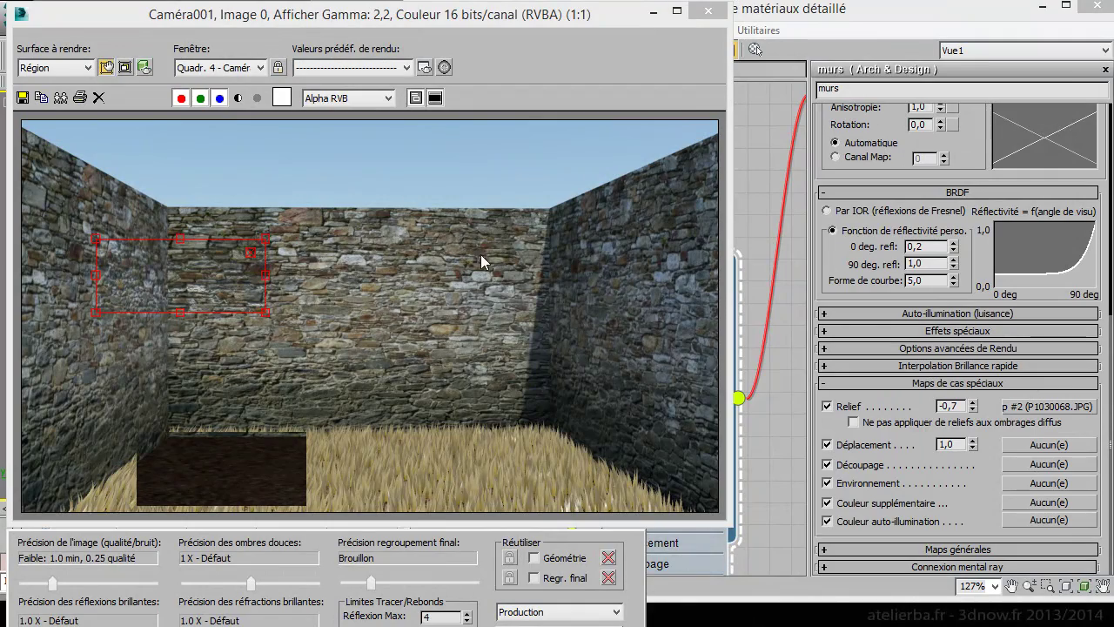
Step: Set photographic exposure Shadows to 0,5 and Vignetting to 4,0, then re-render the wall region
click(444, 67)
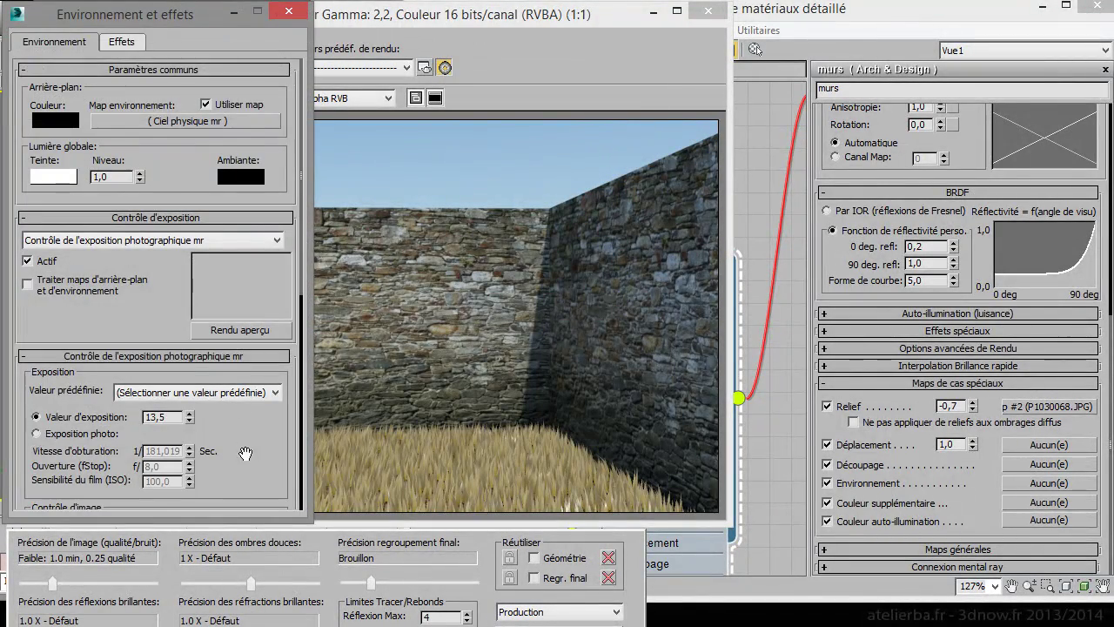
scroll(246, 453, down, 3)
scroll(246, 452, down, 2)
double_click(169, 357)
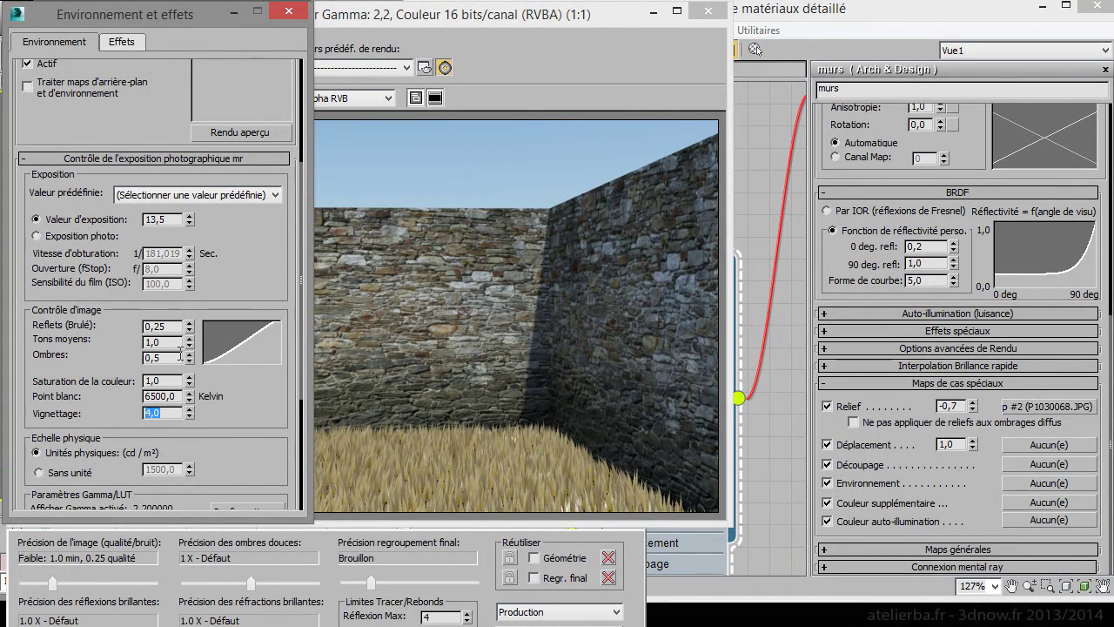
key(shift+q)
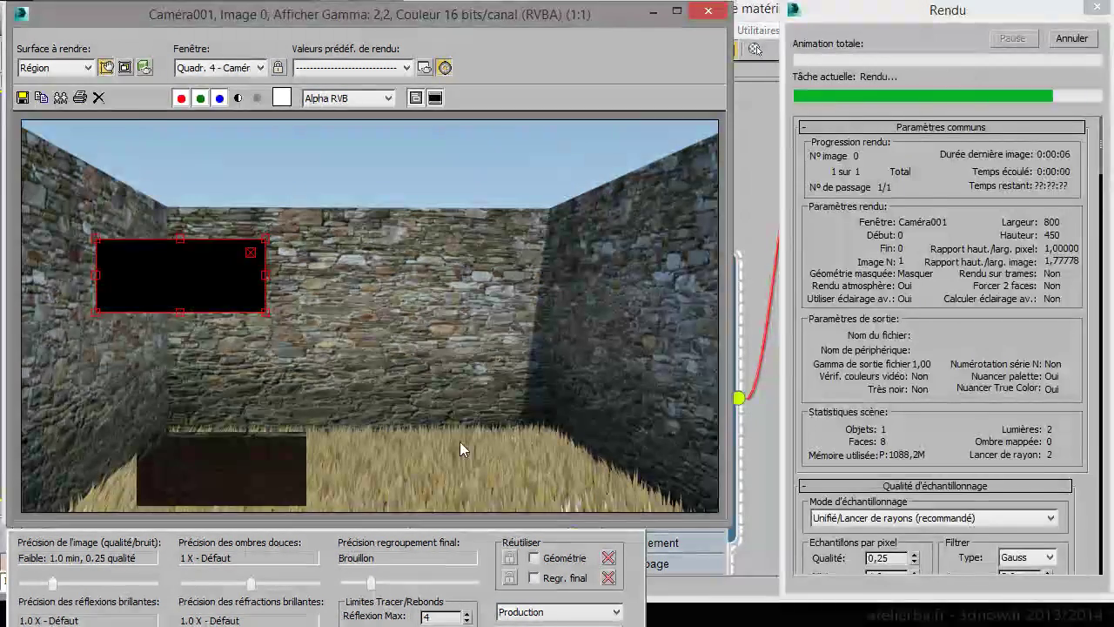
Step: Switch the render area from Region to View, start a full render, then cancel and close it
click(1077, 45)
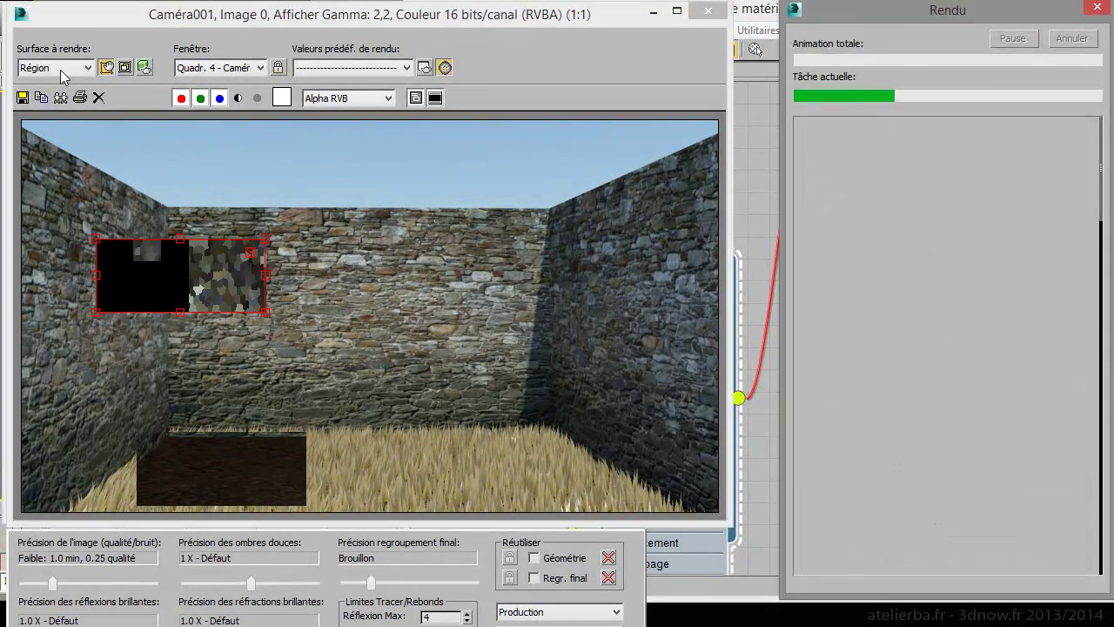
click(60, 70)
click(57, 84)
key(shift+q)
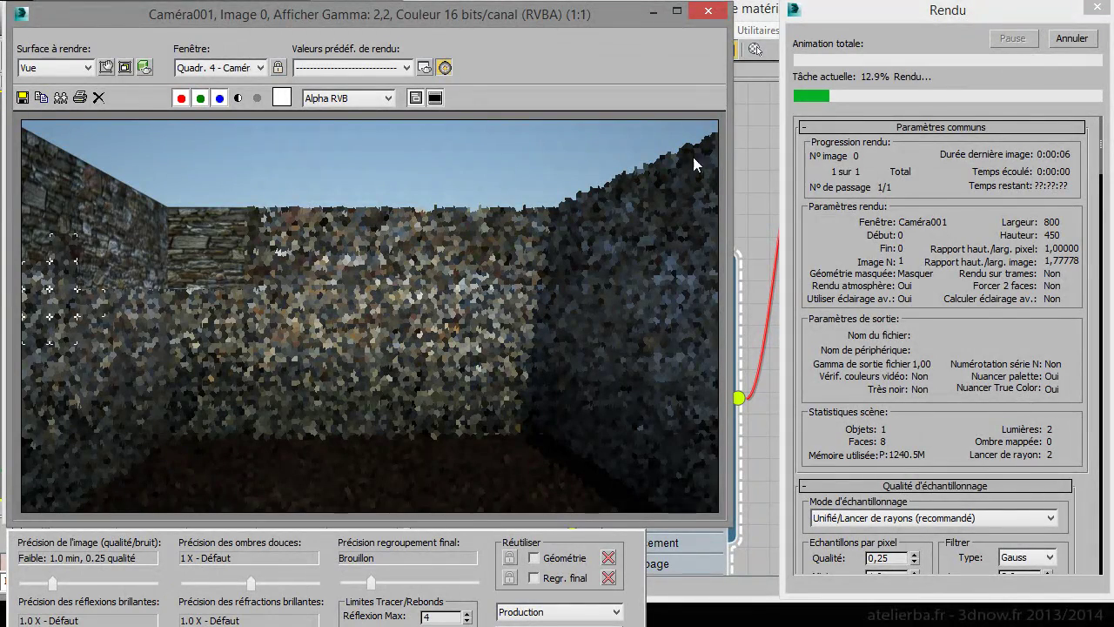
click(1072, 39)
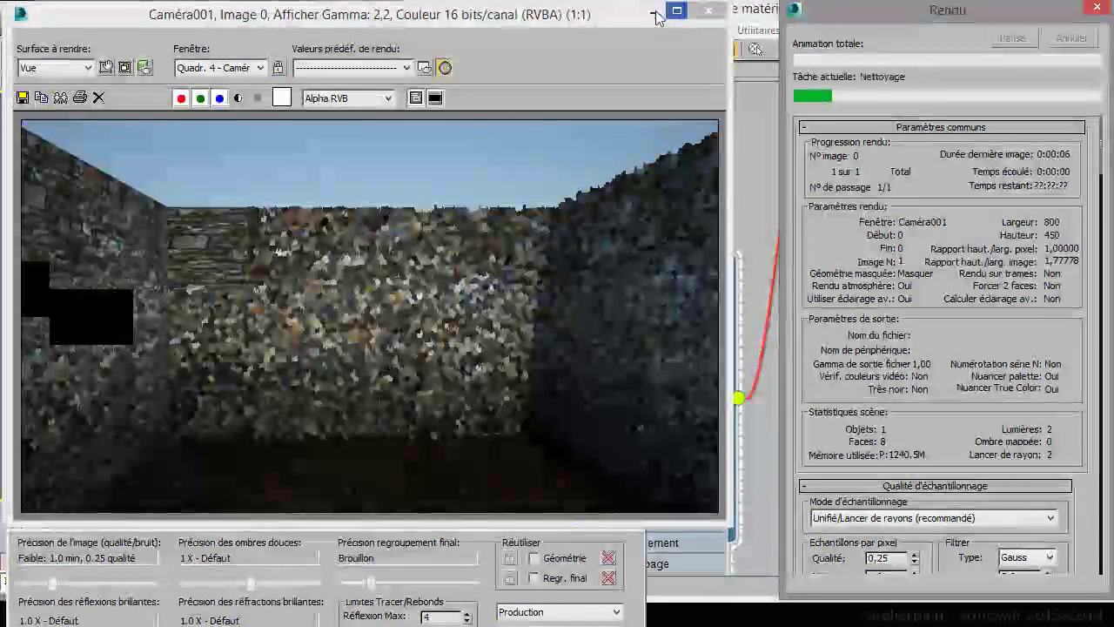
click(655, 14)
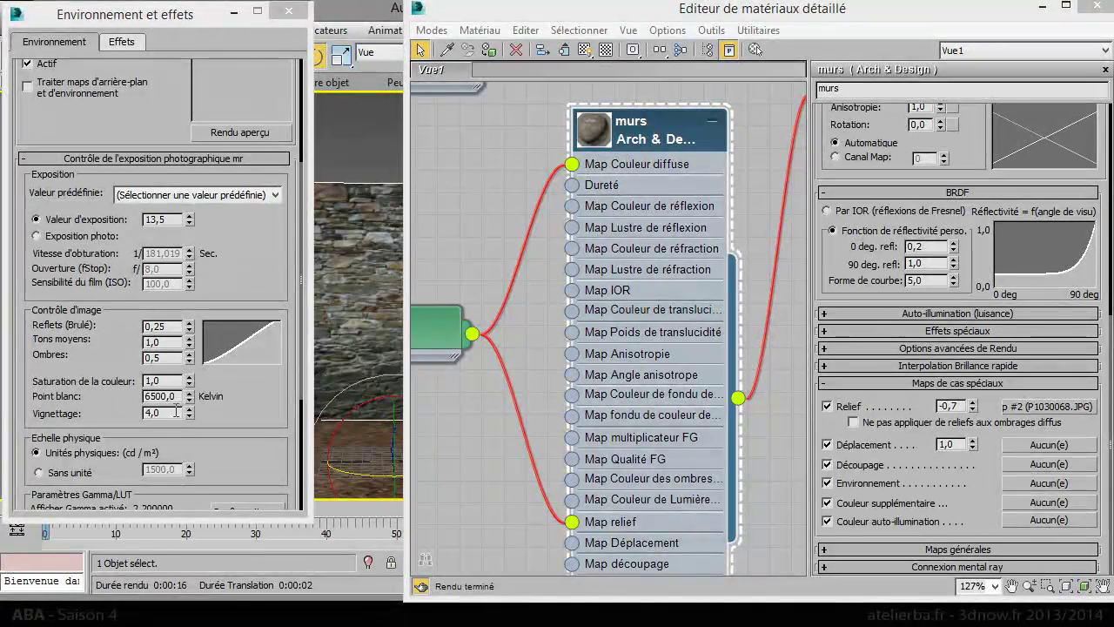
Step: Set exposure Shadows to 0,3 and try Exposure Value 12,5 before returning to 13,5
drag(155, 358, 175, 358)
text(3)
key(Return)
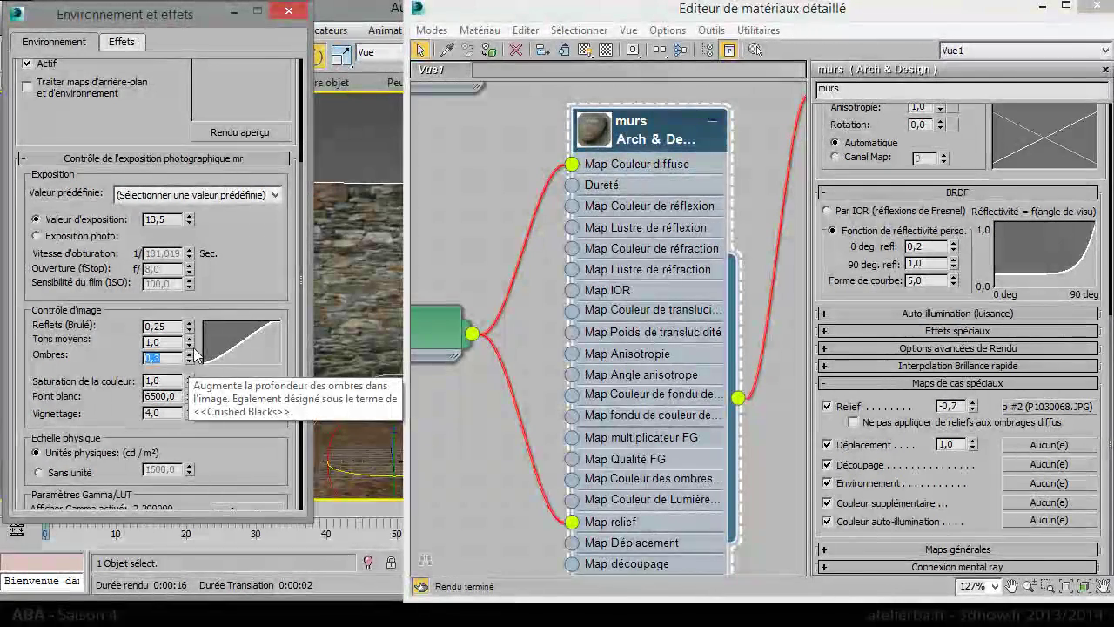
click(246, 133)
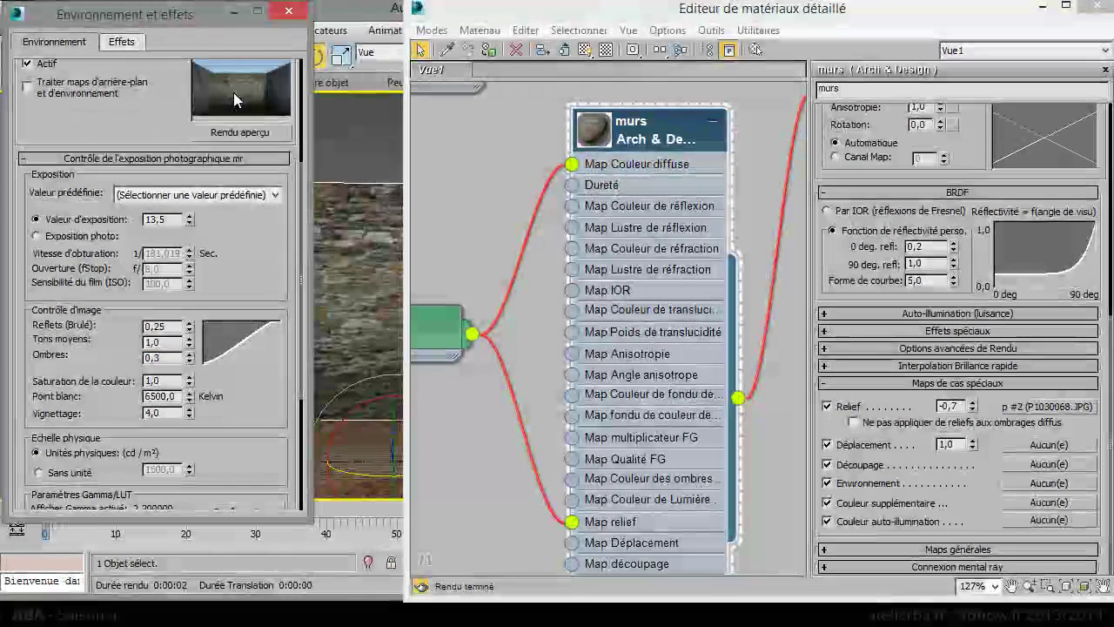
click(190, 223)
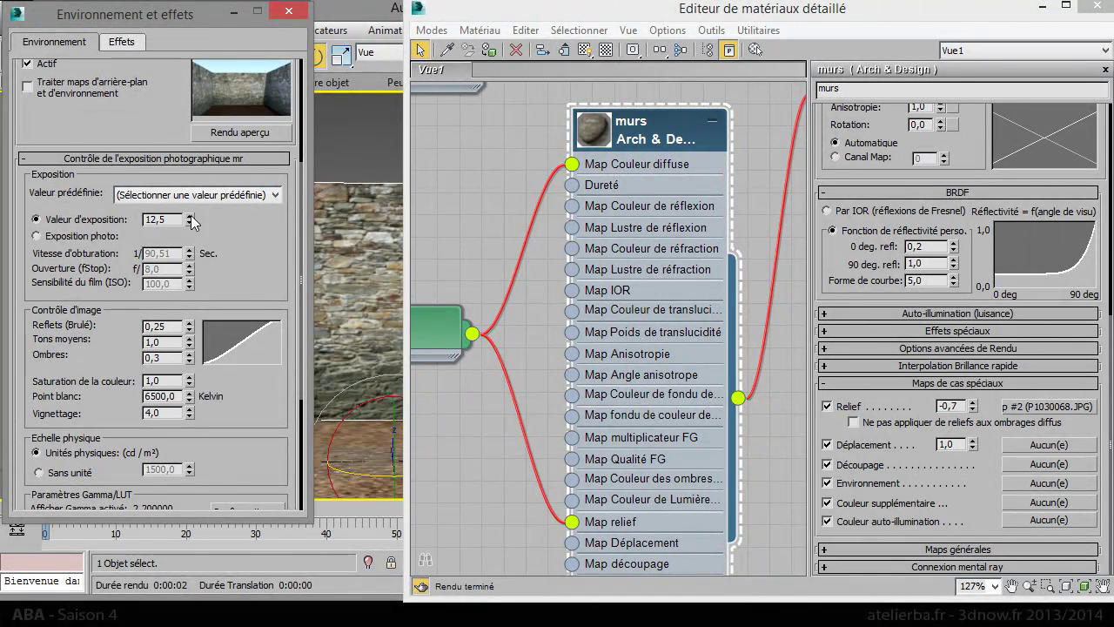
click(190, 216)
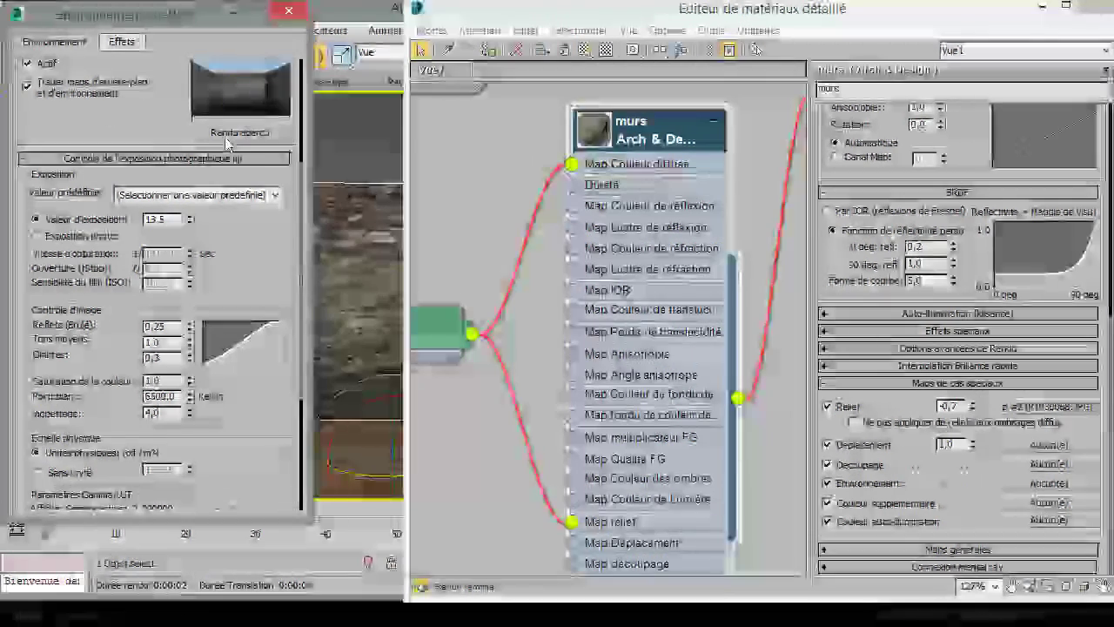
click(227, 133)
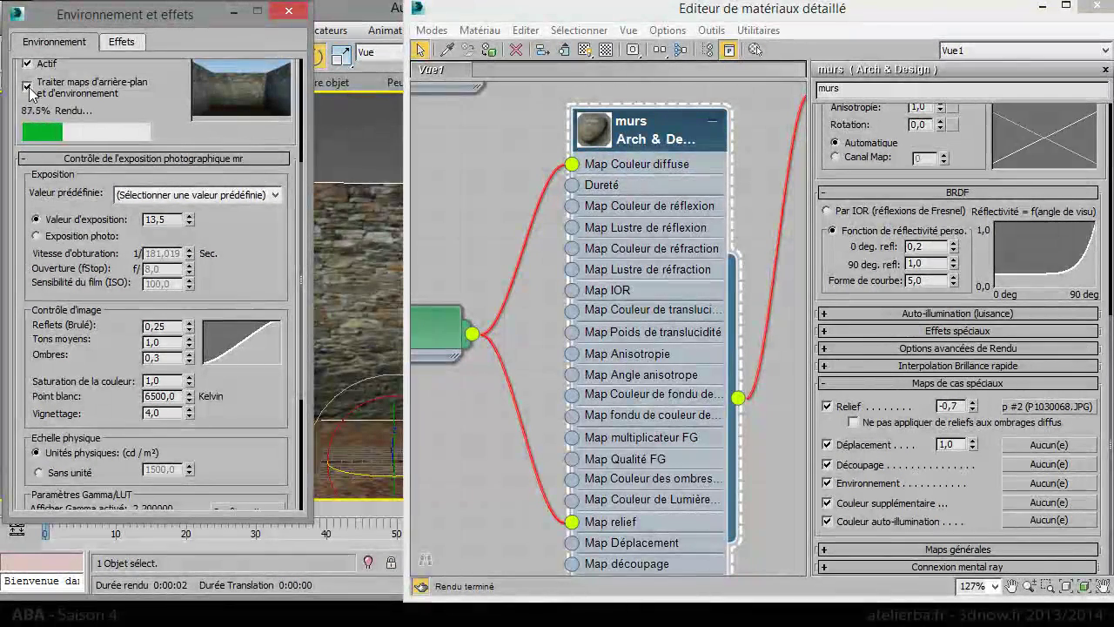
Step: Set Vignetting to 1,0 and render the full camera view
double_click(166, 413)
text(1)
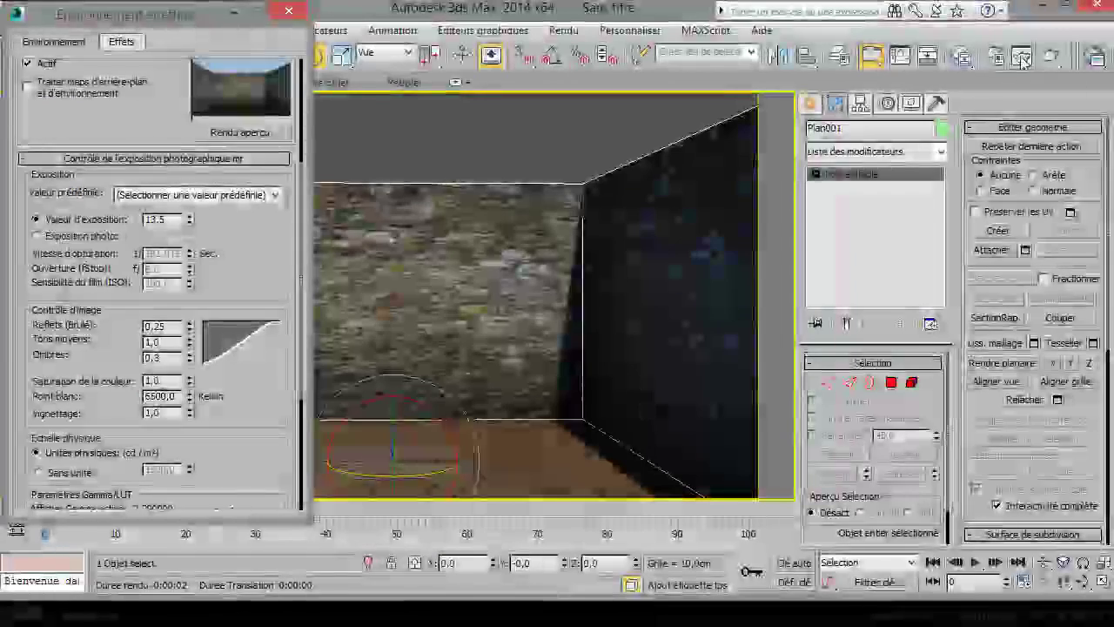
click(1022, 57)
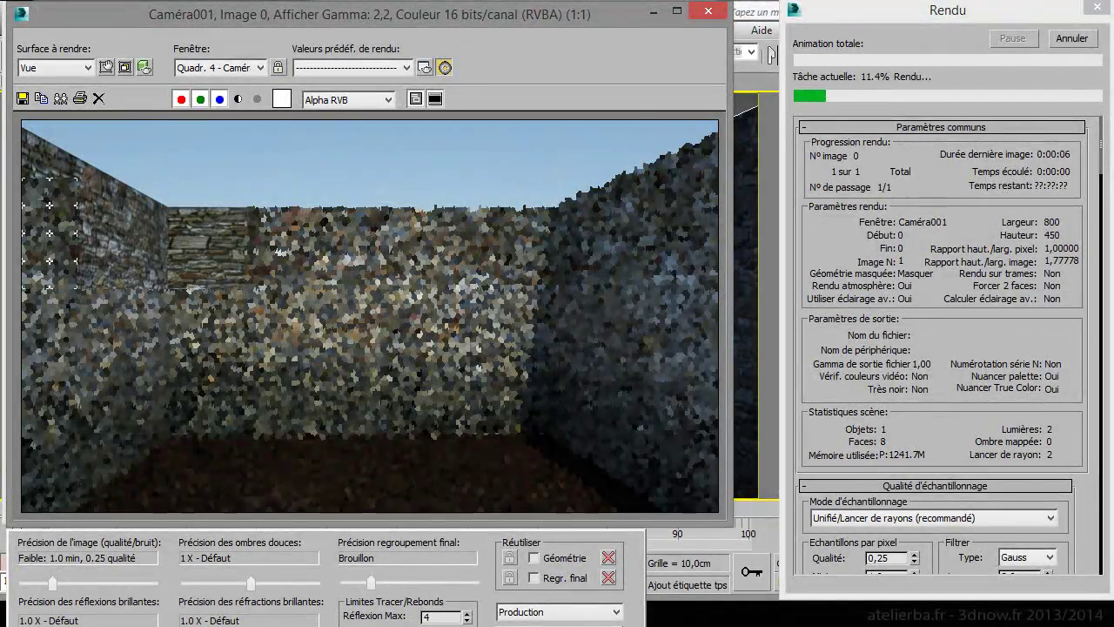
Step: Cancel the running render and close Environment and Effects and the render windows
click(1072, 40)
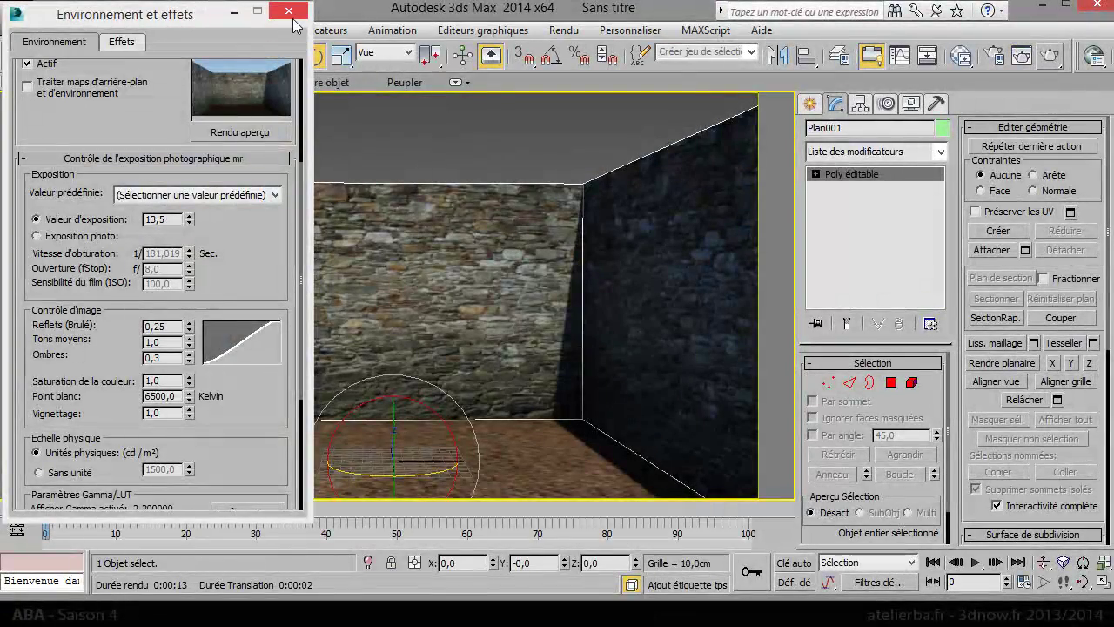
click(293, 18)
click(345, 132)
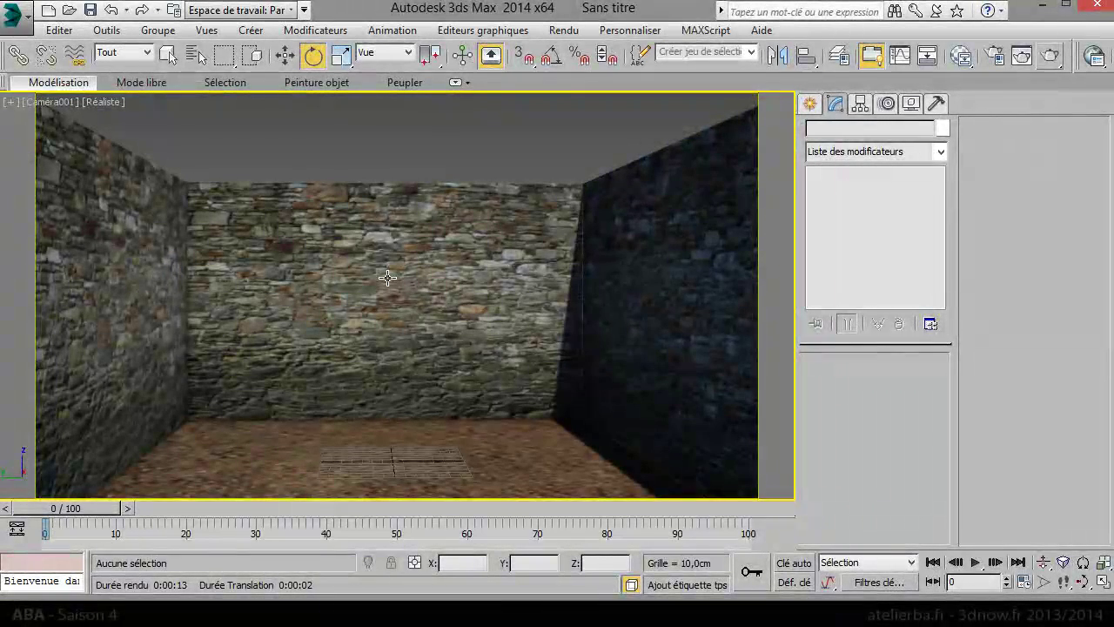
Step: Select Plan001, switch to a Perspective view looking down into the room, and show the Create panel
click(388, 277)
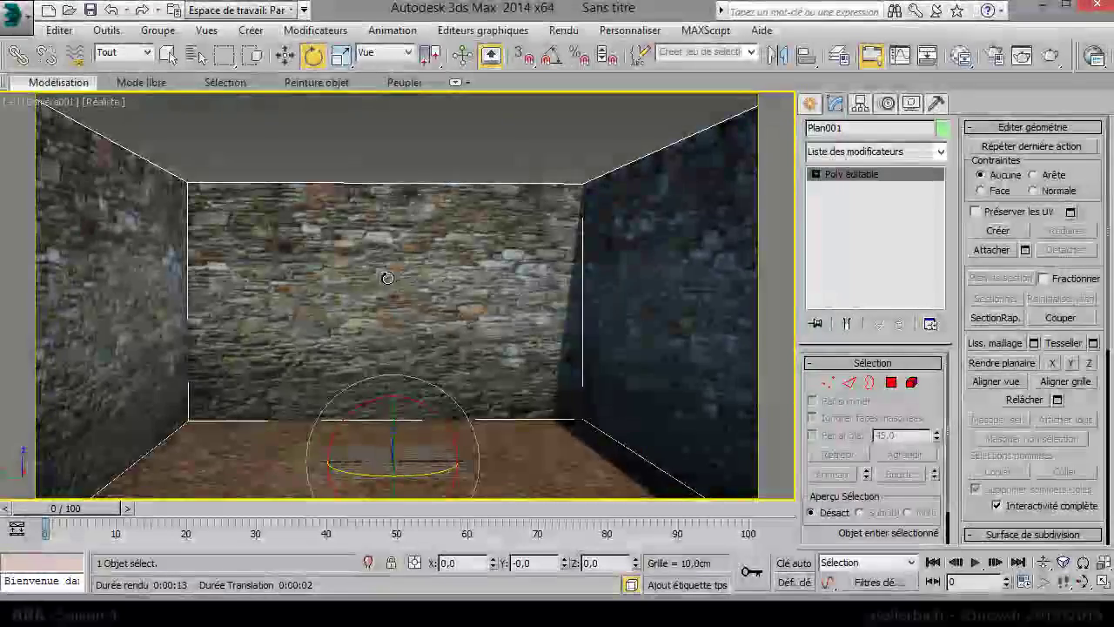
key(p)
alt+middle_drag(403, 331, 414, 243)
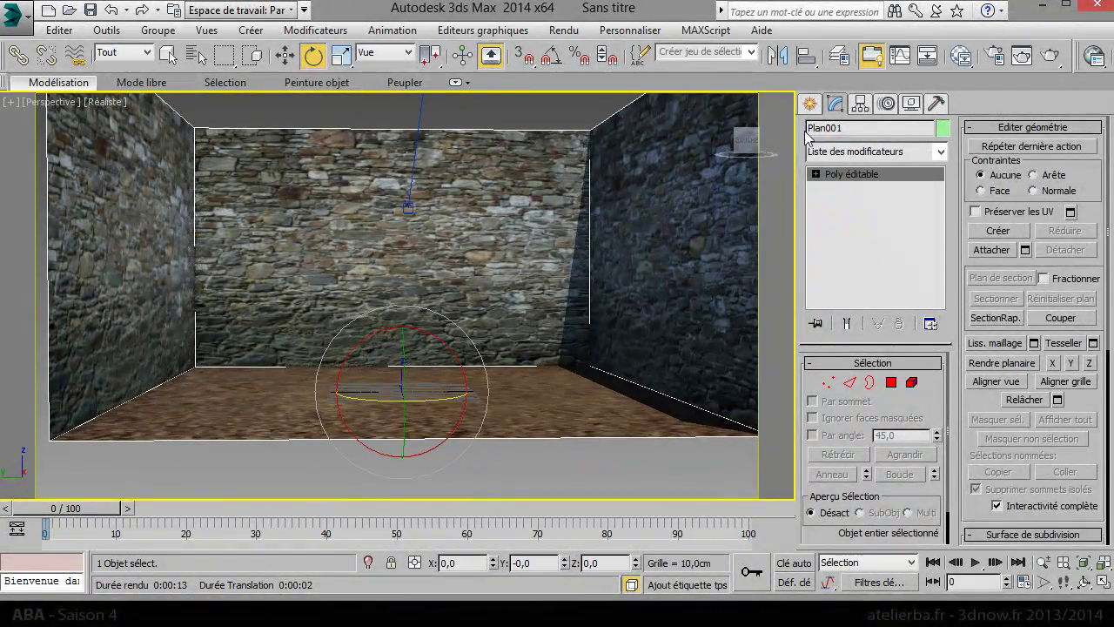
click(810, 103)
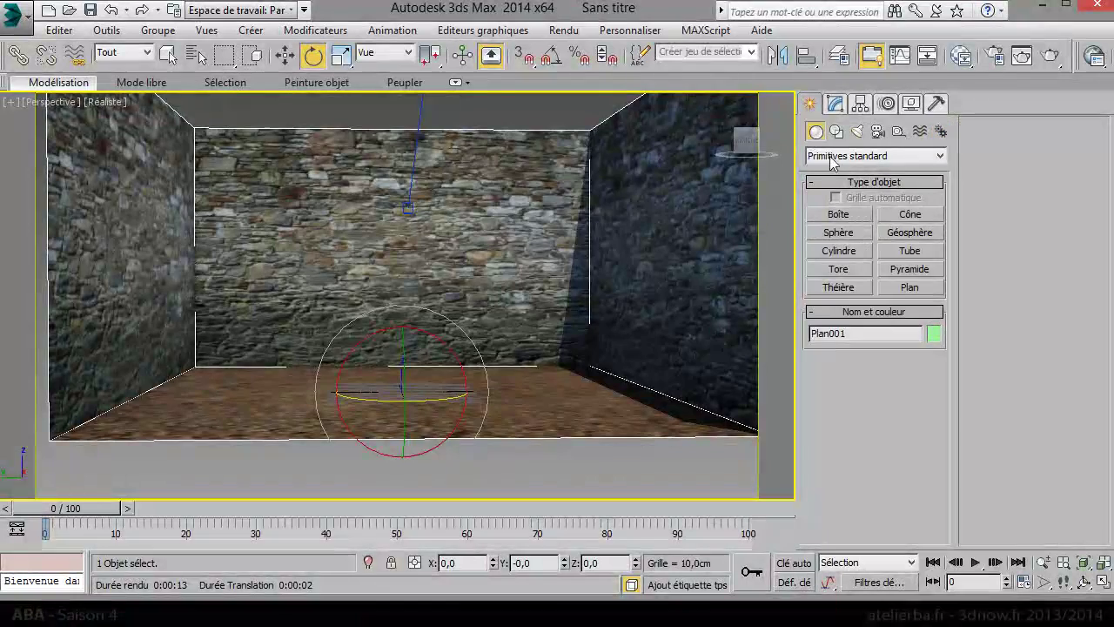
Step: Draw a plane on the room floor and size it to 500 × 500 cm
click(908, 288)
drag(564, 369, 270, 439)
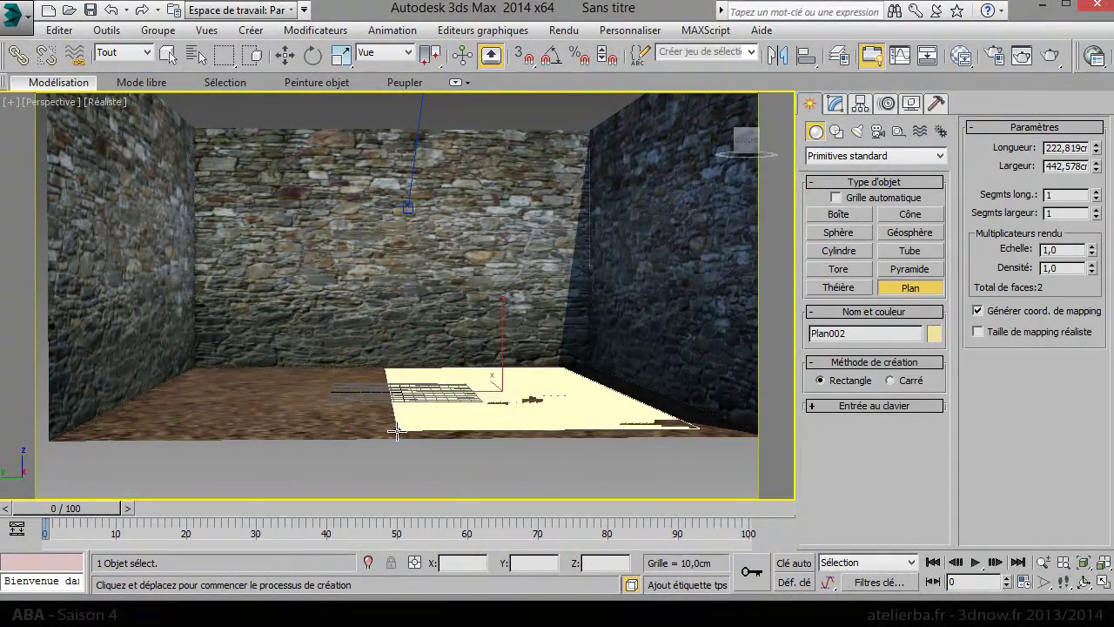
key(e)
click(835, 103)
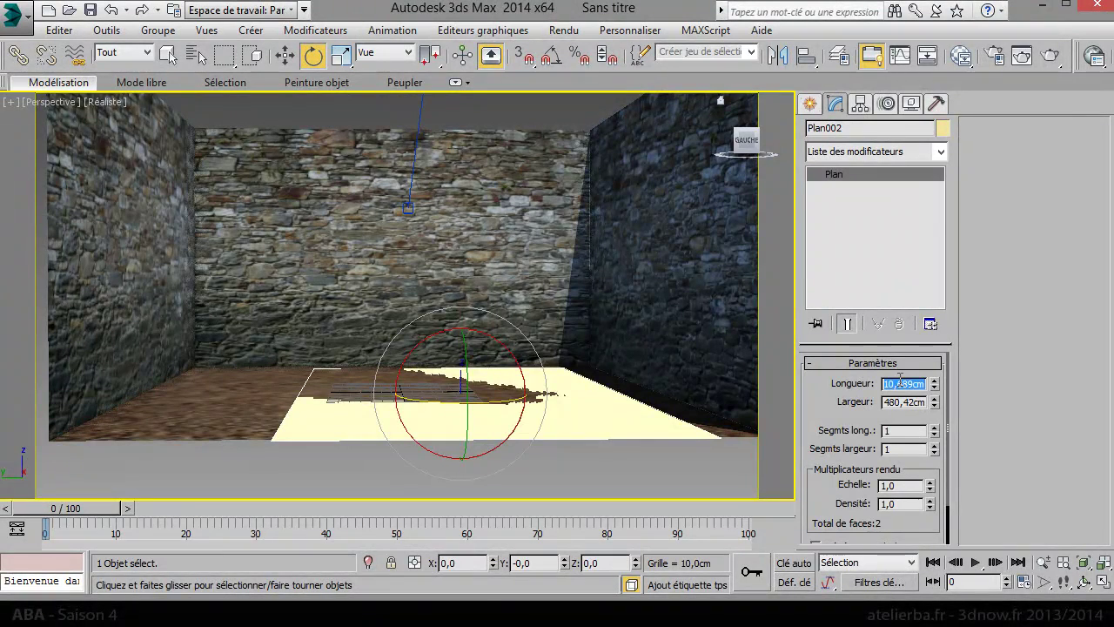
text(00)
key(Tab)
text(500)
key(Return)
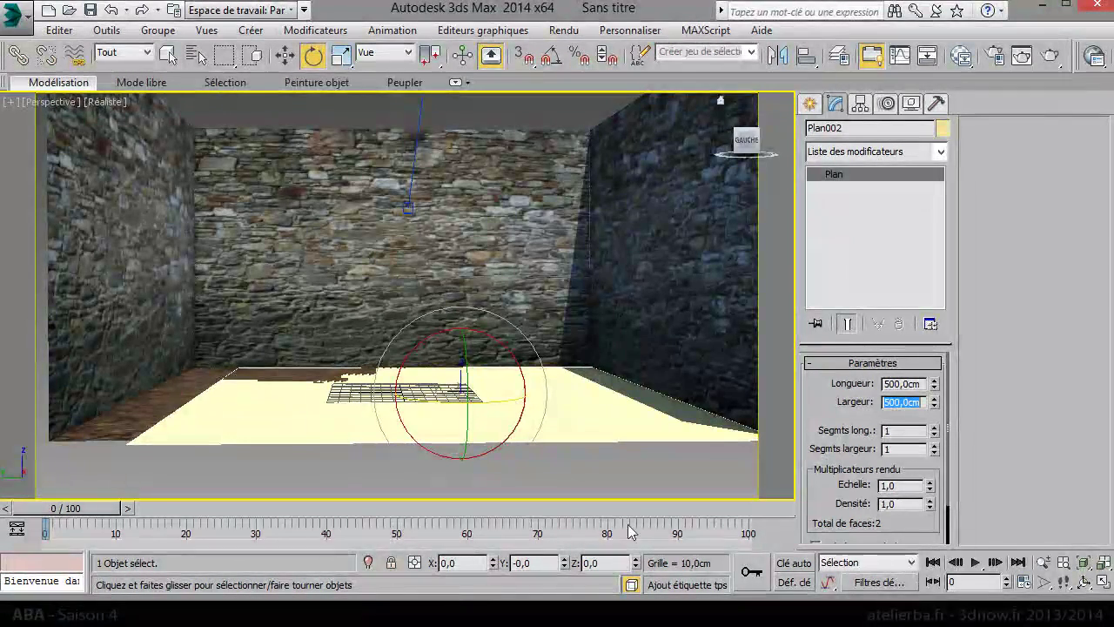
Step: Move the new plane to X 0 and Y 0 so it is centred at the origin
right_click(467, 448)
click(492, 458)
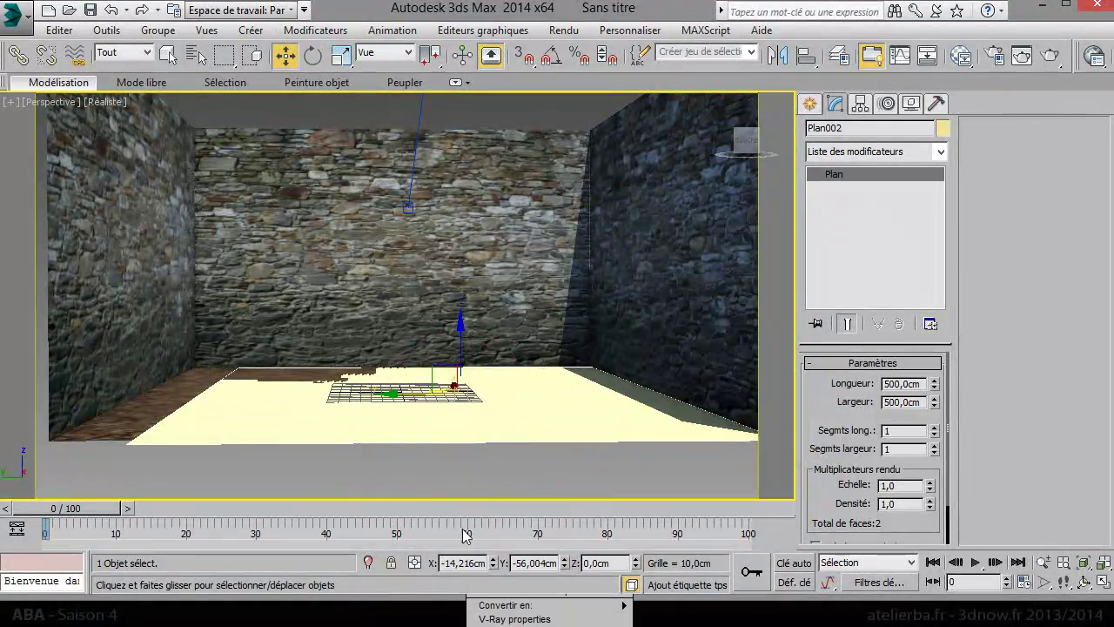
right_click(493, 563)
right_click(564, 563)
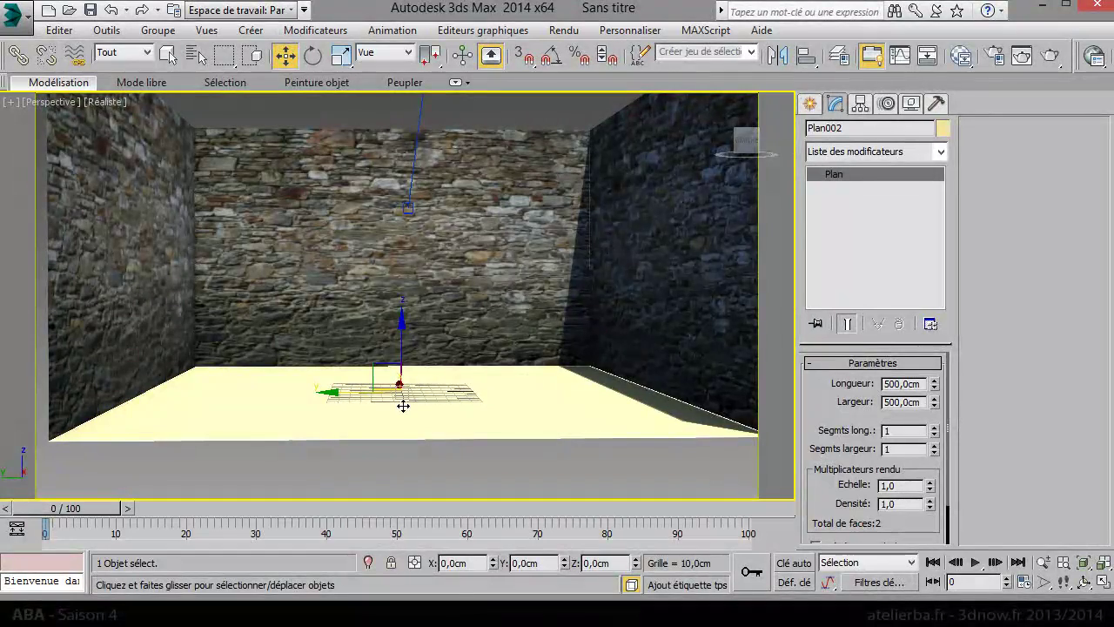
Step: Give the plane 3 length segments and 3 width segments
double_click(913, 434)
text(3)
key(Tab)
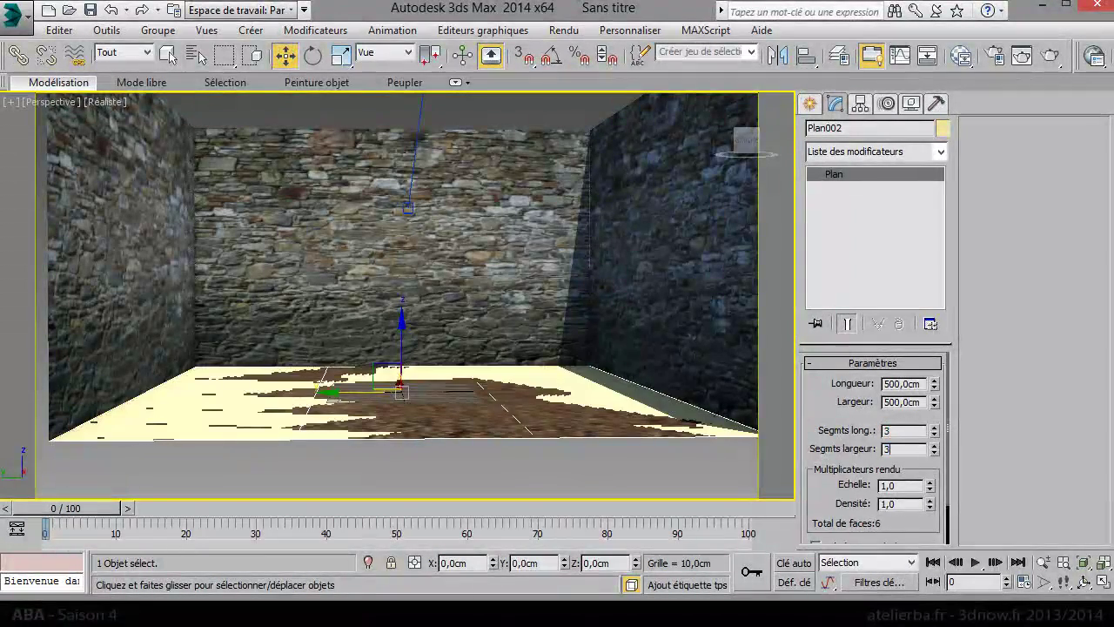
text(3)
key(Return)
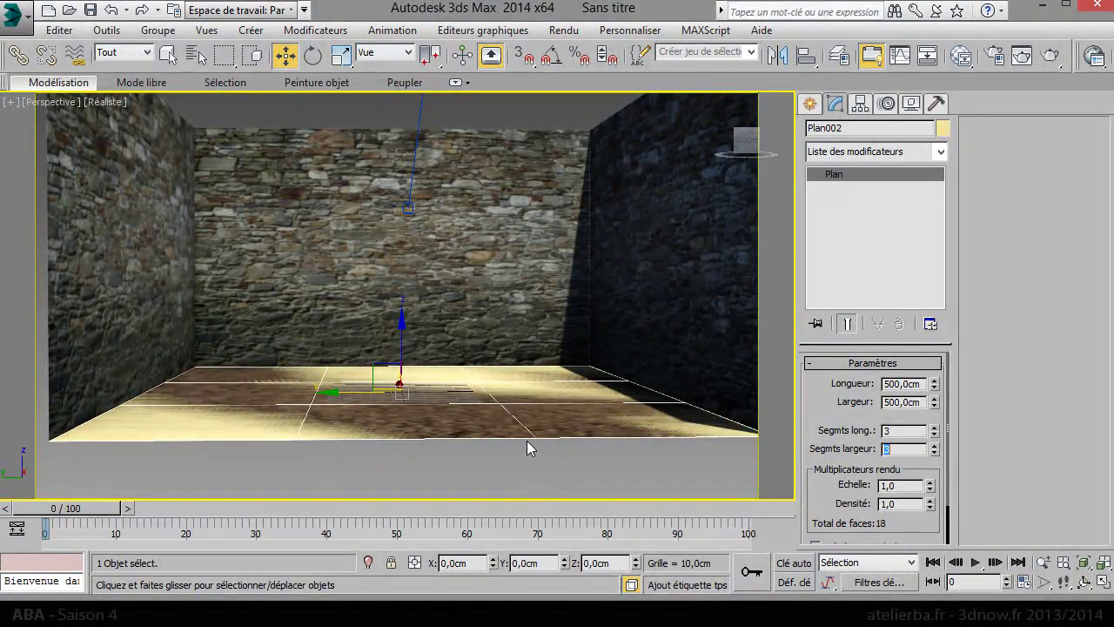
click(941, 153)
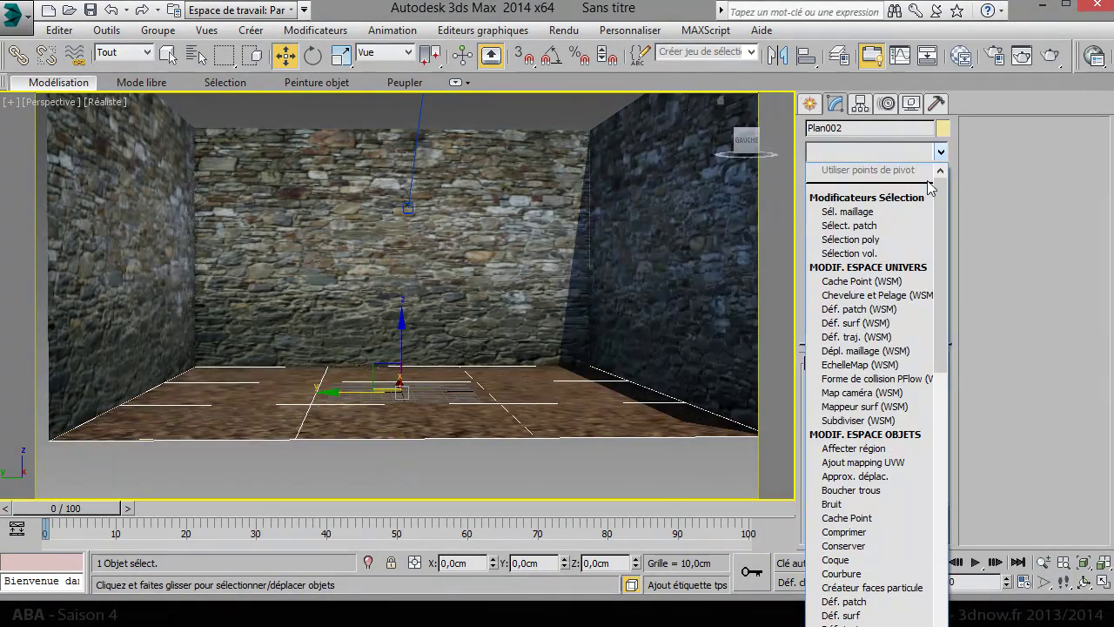
Step: Add Chevelure et Pelage to Plan002 with 7000 hairs, Echelle 56 and root thickness 6,3
click(847, 297)
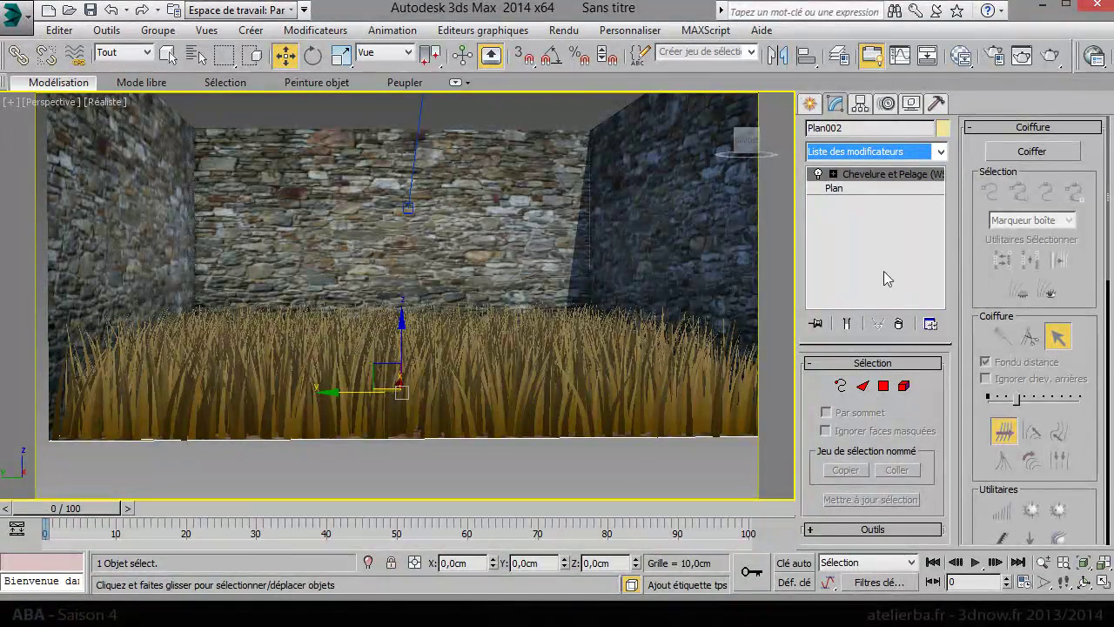
scroll(987, 289, down, 3)
scroll(1001, 296, down, 3)
scroll(1027, 309, down, 3)
scroll(1057, 324, down, 3)
double_click(1057, 289)
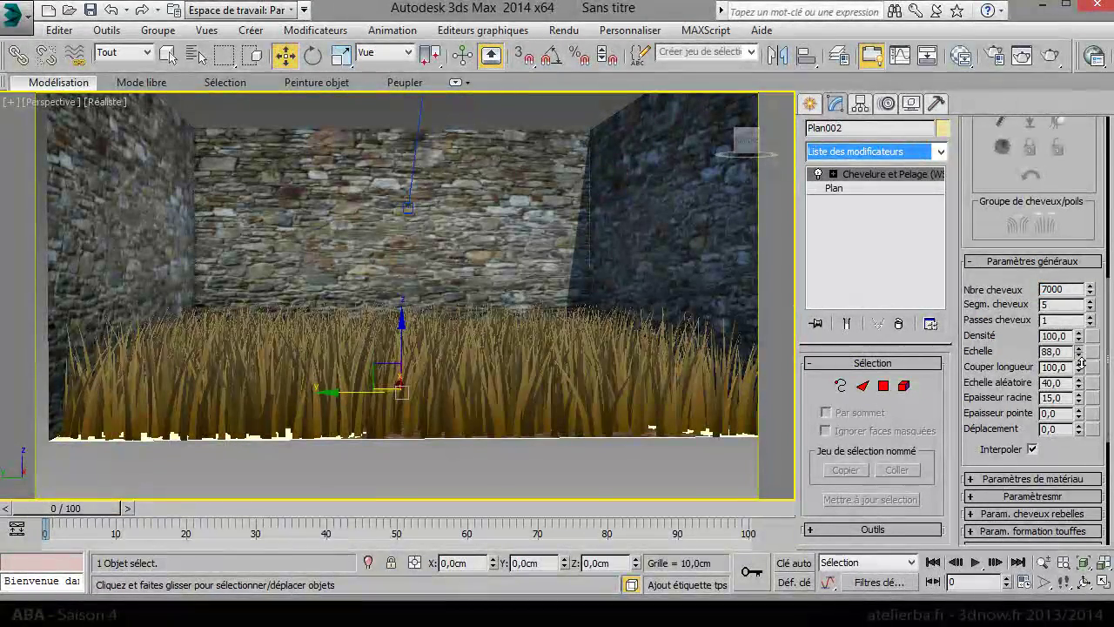
drag(1081, 354, 1079, 391)
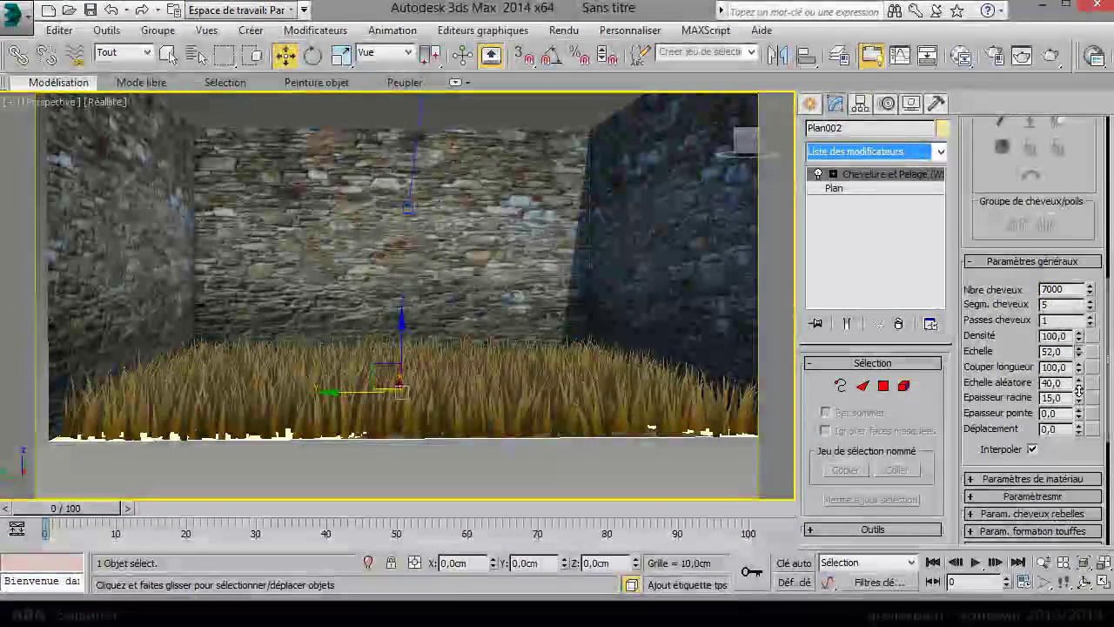
drag(1079, 392, 1077, 369)
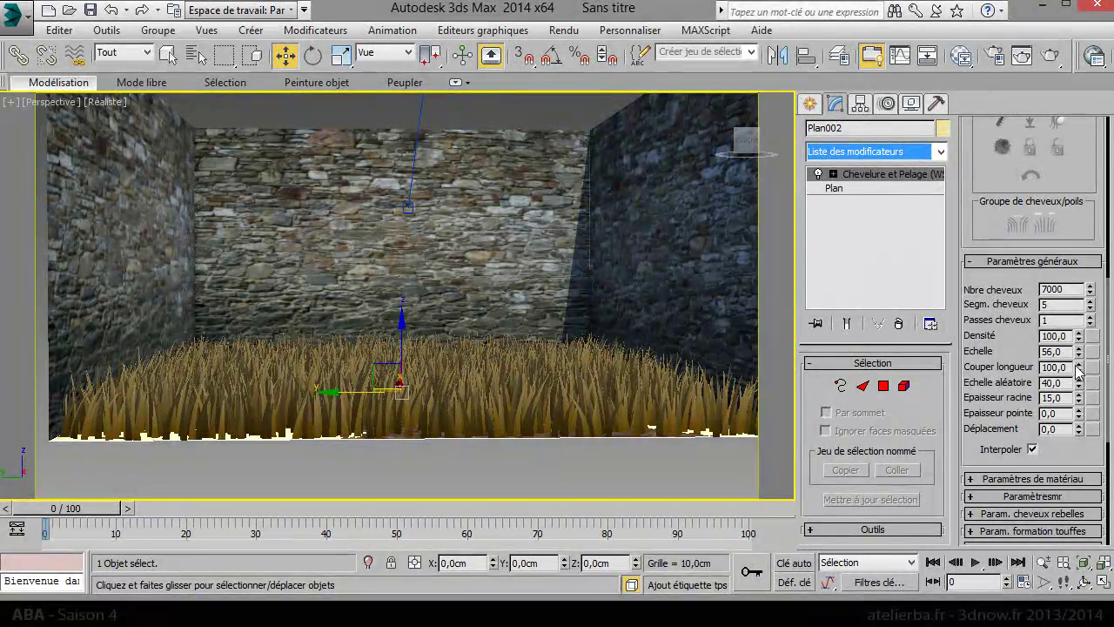
drag(1078, 416, 1068, 445)
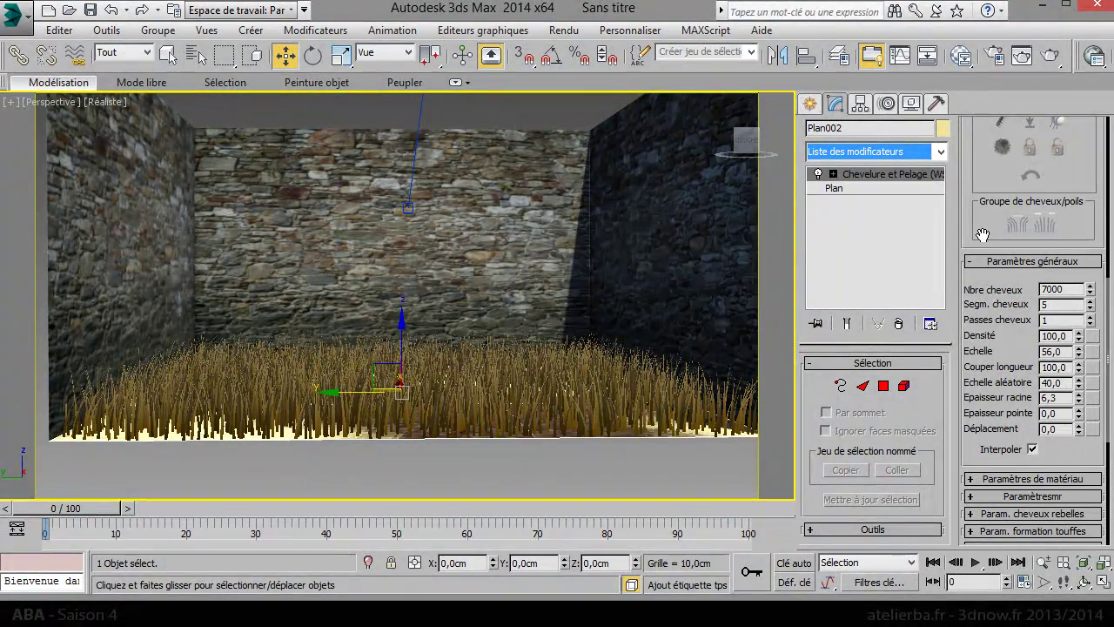
Step: Show the hair guides and enter Coiffer styling with the Echelle length brush
scroll(988, 348, down, 5)
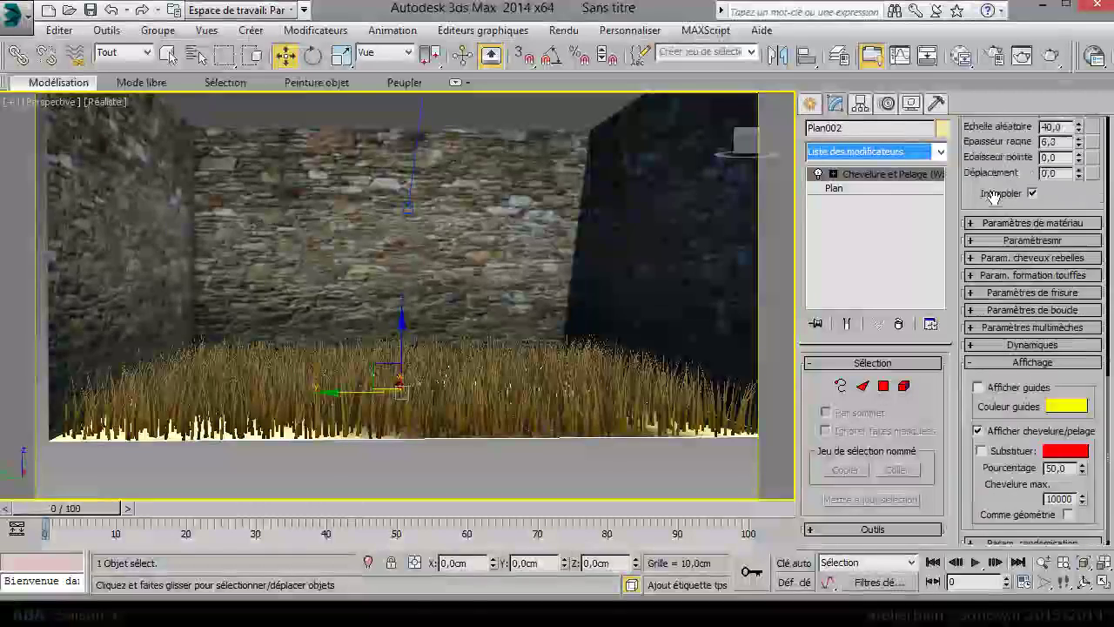
click(1000, 383)
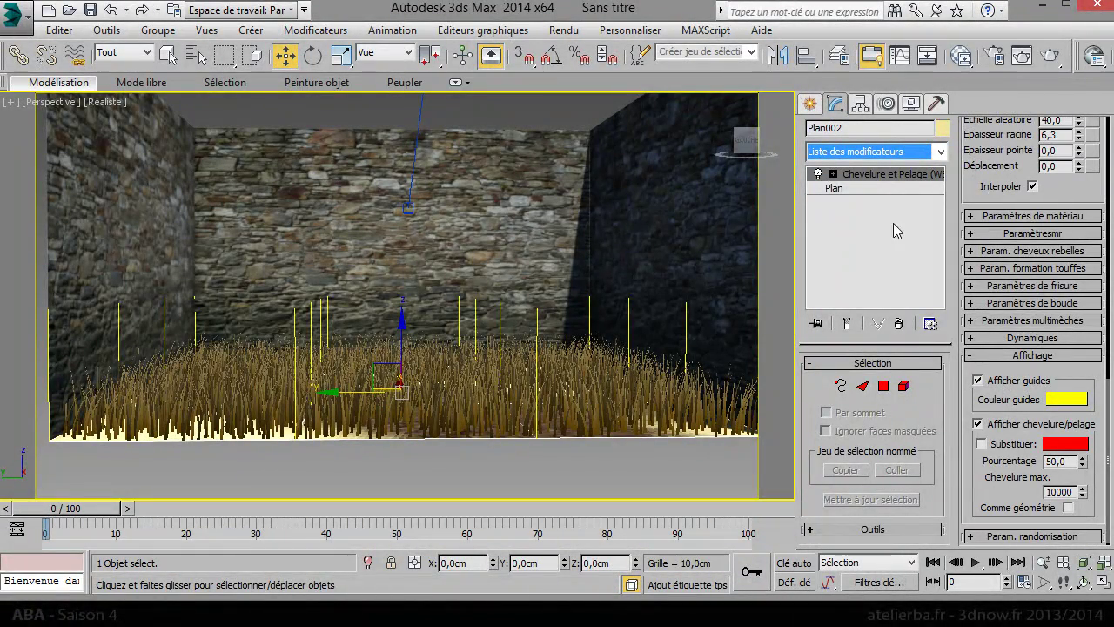
scroll(969, 168, up, 5)
scroll(969, 168, up, 5)
scroll(1001, 348, up, 5)
scroll(1027, 261, up, 1)
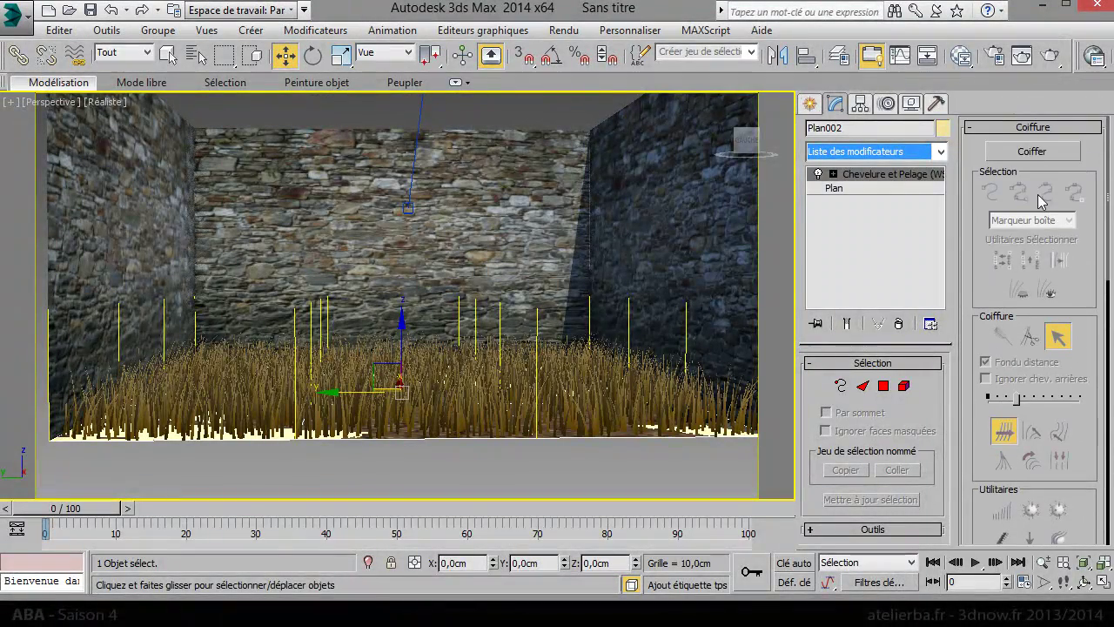
click(1024, 151)
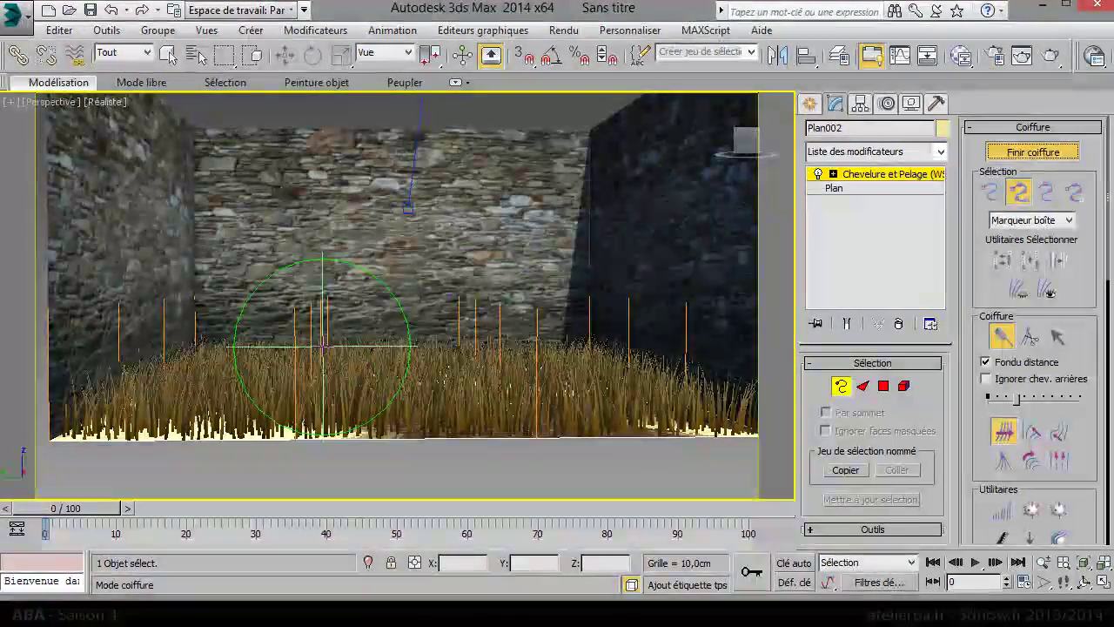
click(1057, 469)
Step: Brush the central grass guides shorter from several viewing angles to open a barer patch
drag(746, 139, 746, 158)
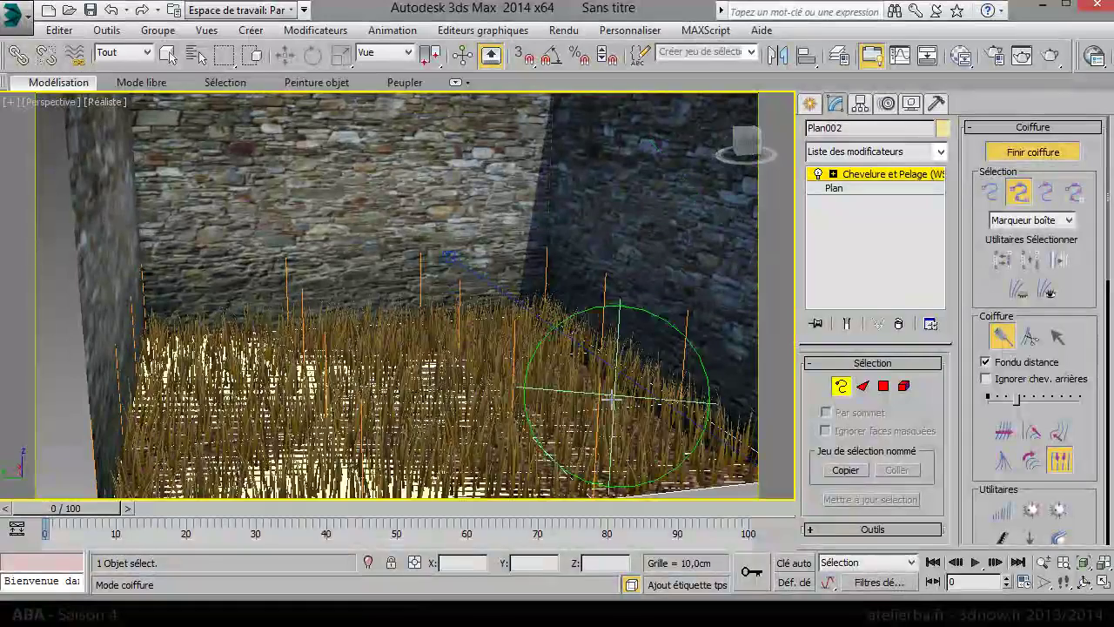
drag(601, 430, 596, 396)
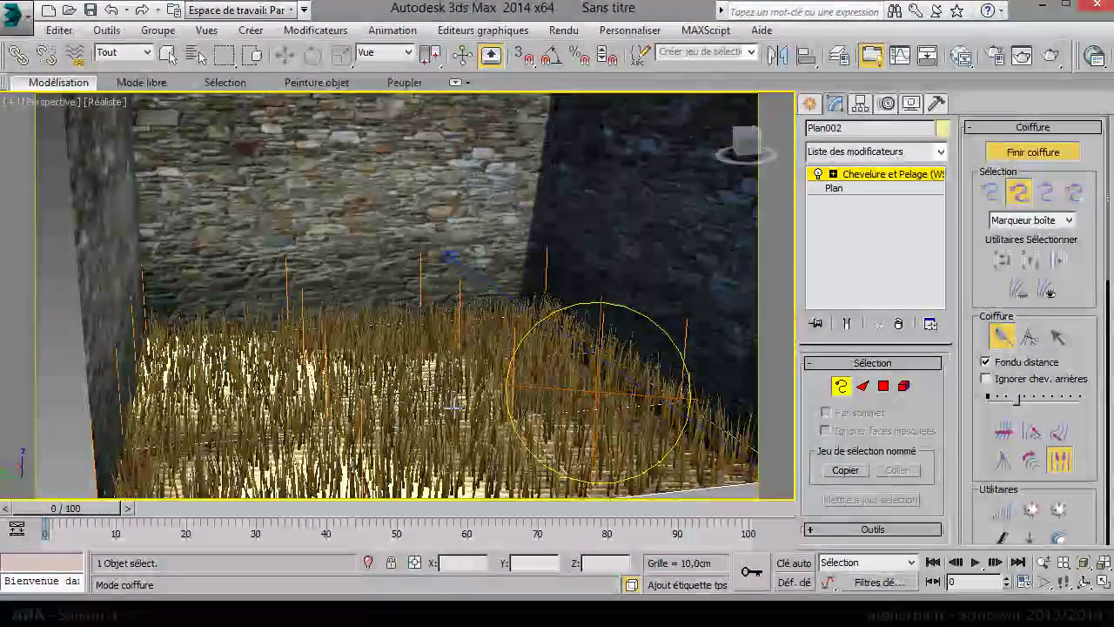
alt+middle_drag(580, 326, 522, 236)
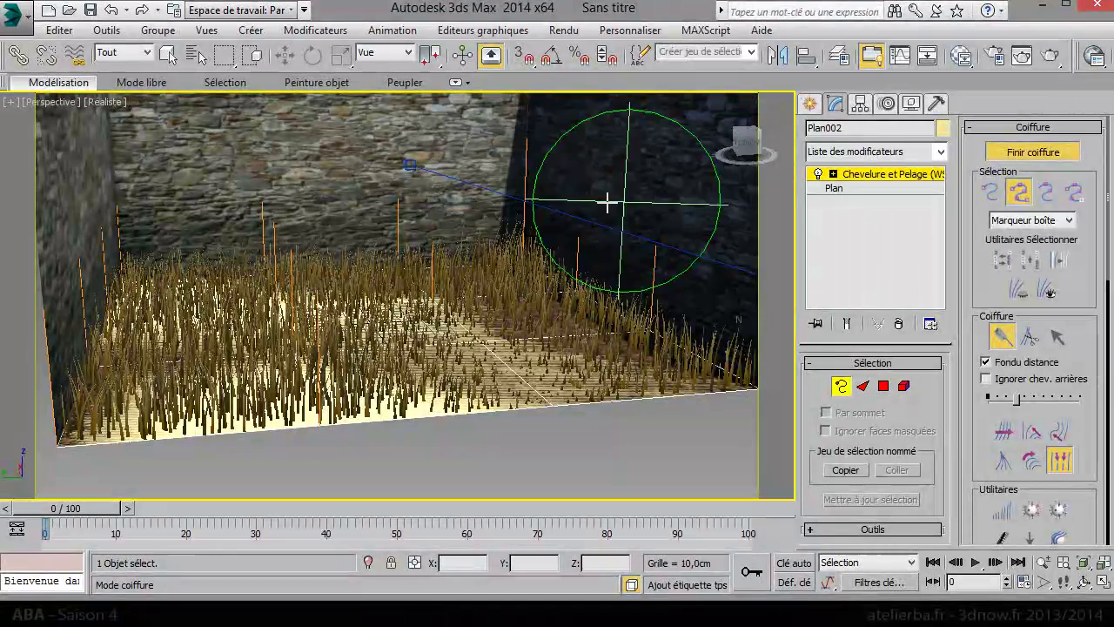
drag(607, 203, 586, 204)
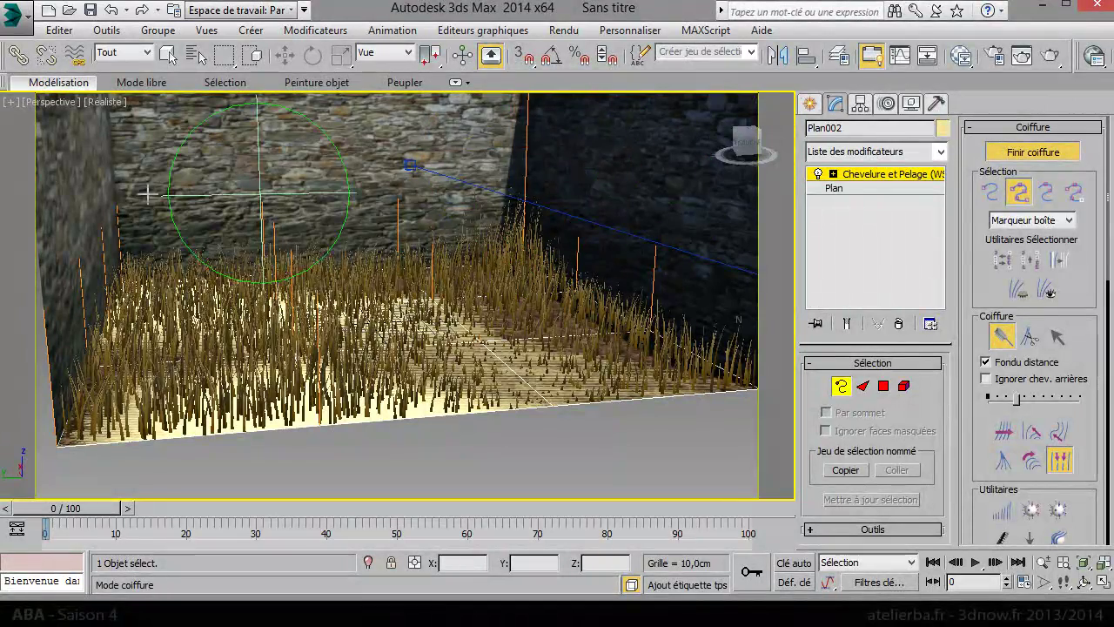
mouse_move(122, 199)
mouse_down()
mouse_move(278, 275)
mouse_move(211, 211)
mouse_move(306, 207)
mouse_move(288, 174)
mouse_up()
alt+middle_drag(292, 204, 459, 241)
drag(240, 200, 262, 206)
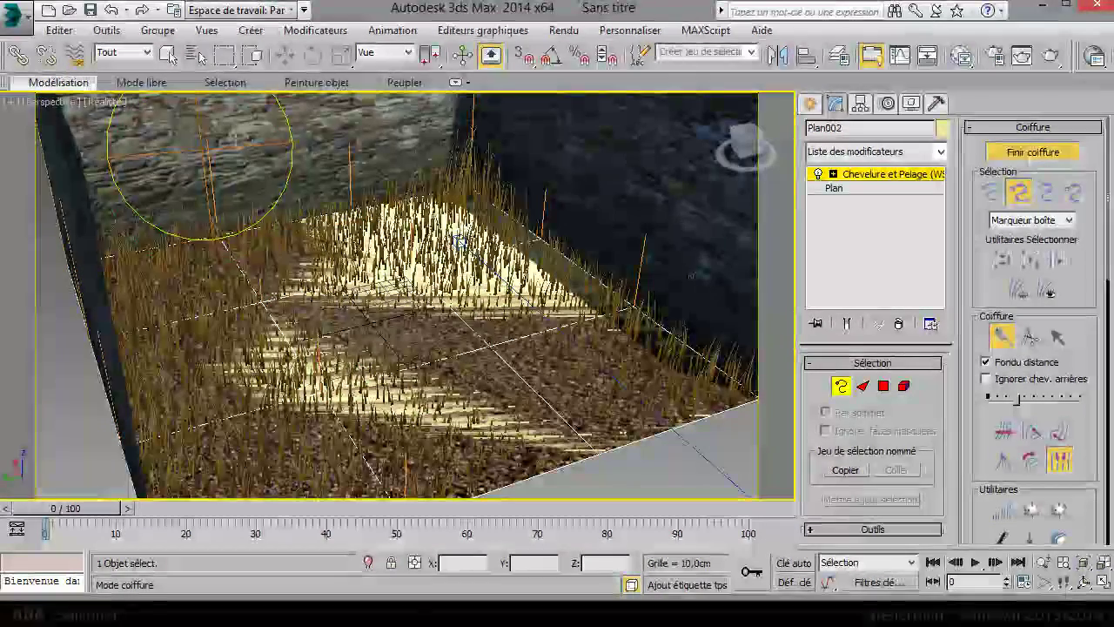
drag(261, 153, 349, 106)
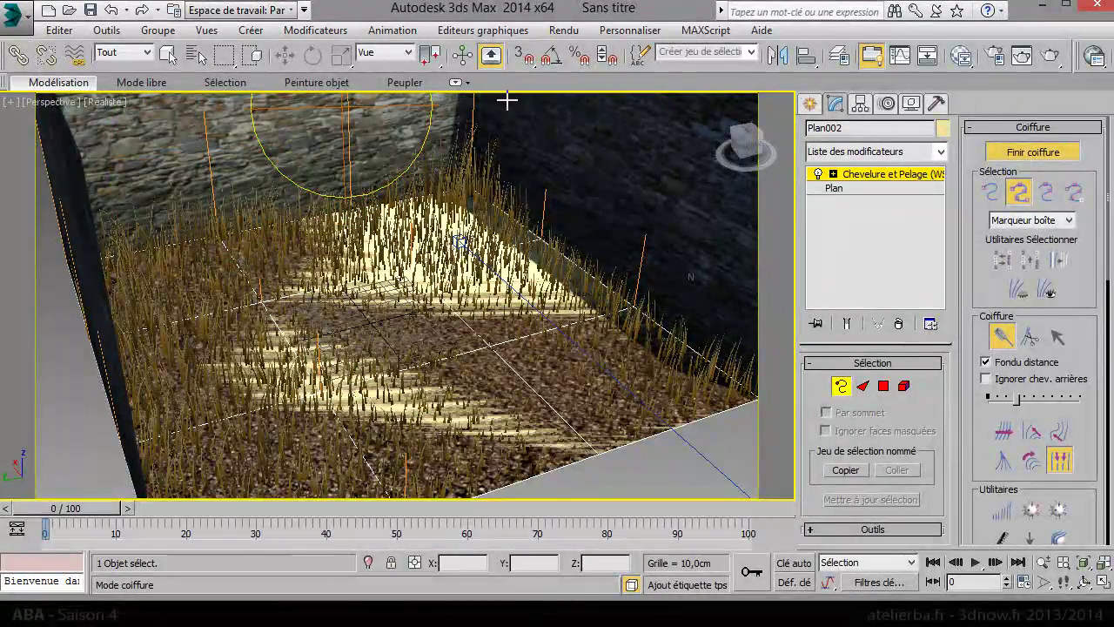
drag(507, 101, 452, 246)
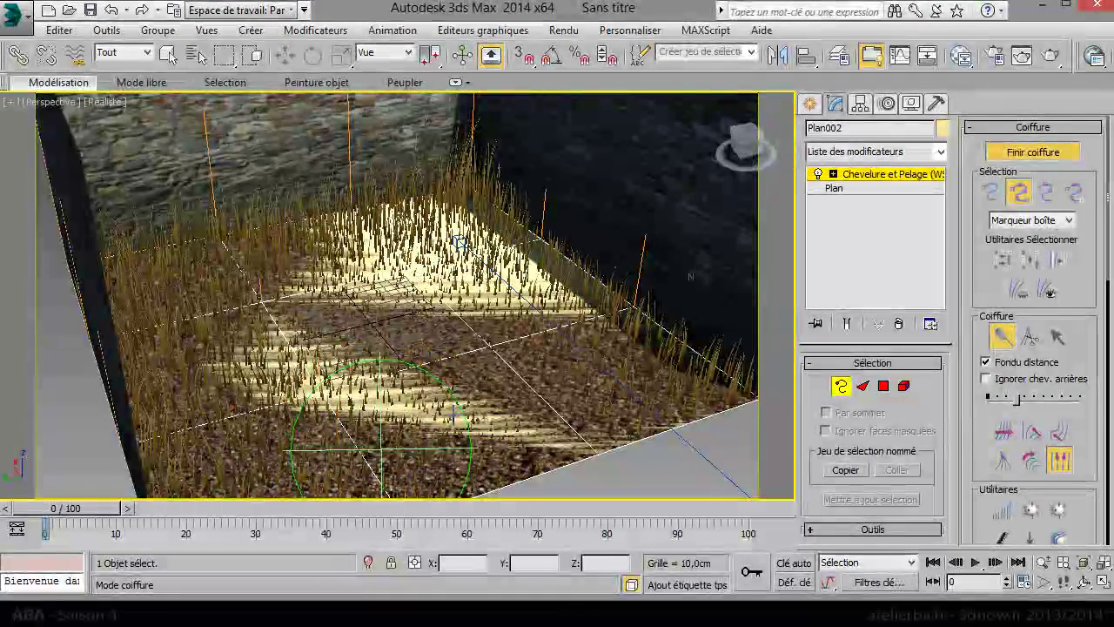
mouse_move(370, 461)
alt+middle_down()
mouse_move(403, 281)
mouse_move(423, 286)
mouse_move(410, 243)
alt+middle_up()
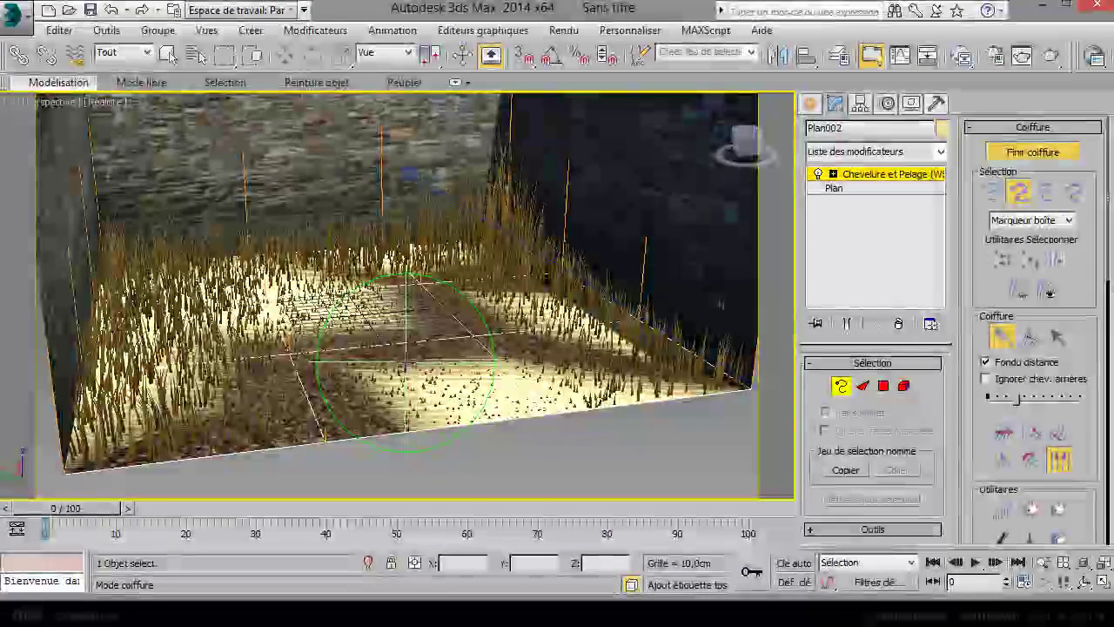
Step: Finish styling, convert the hair to mesh Object001, switch off the hair modifier, and select Object001
click(868, 177)
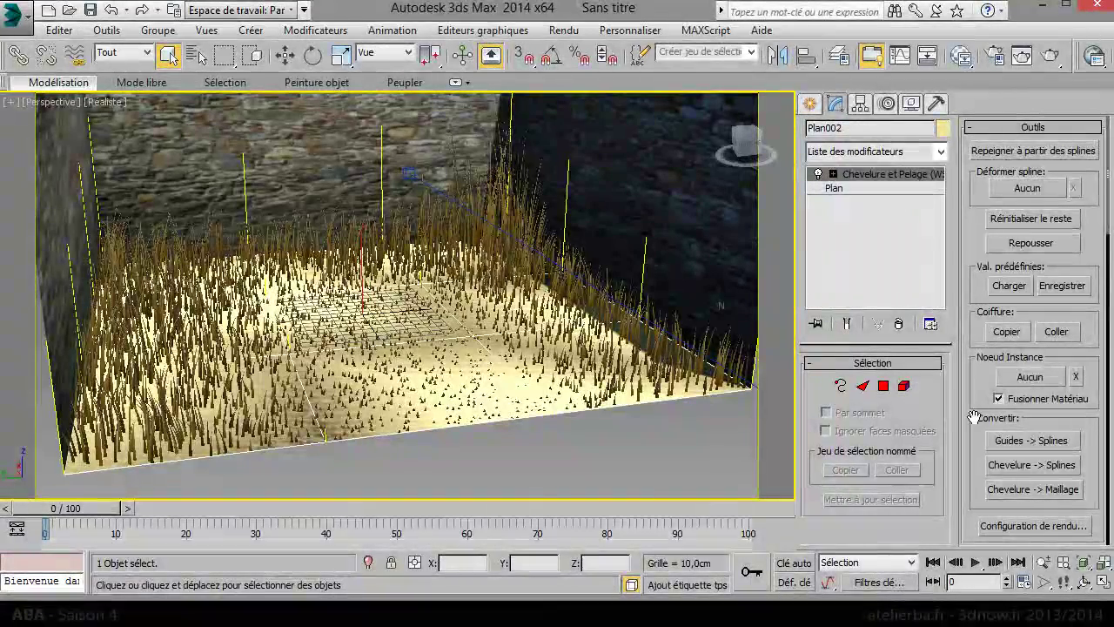
click(1033, 487)
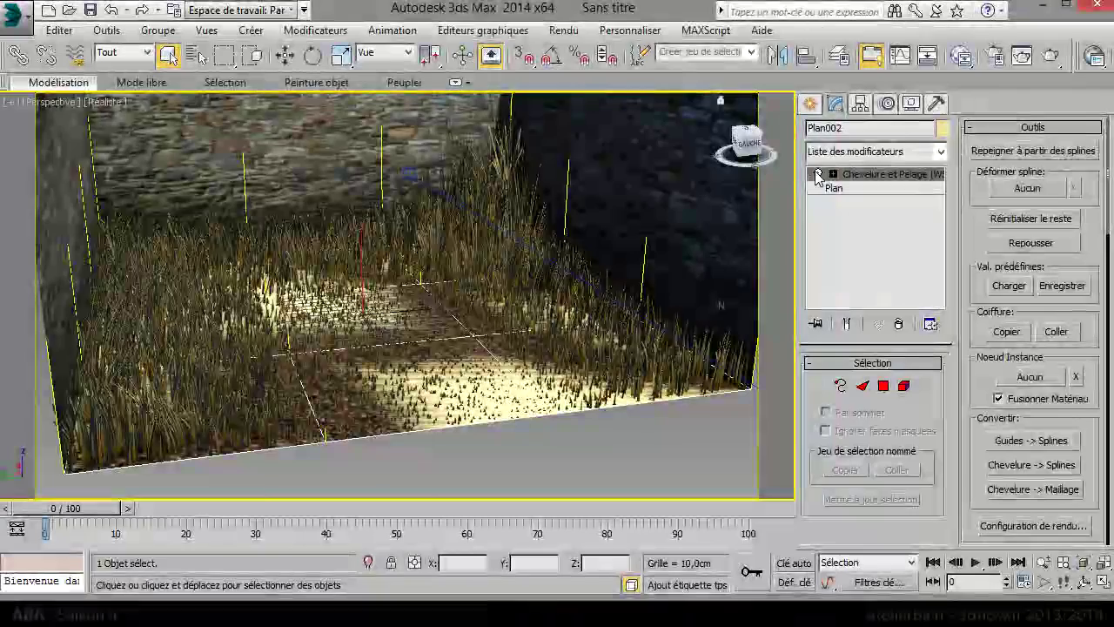
click(817, 175)
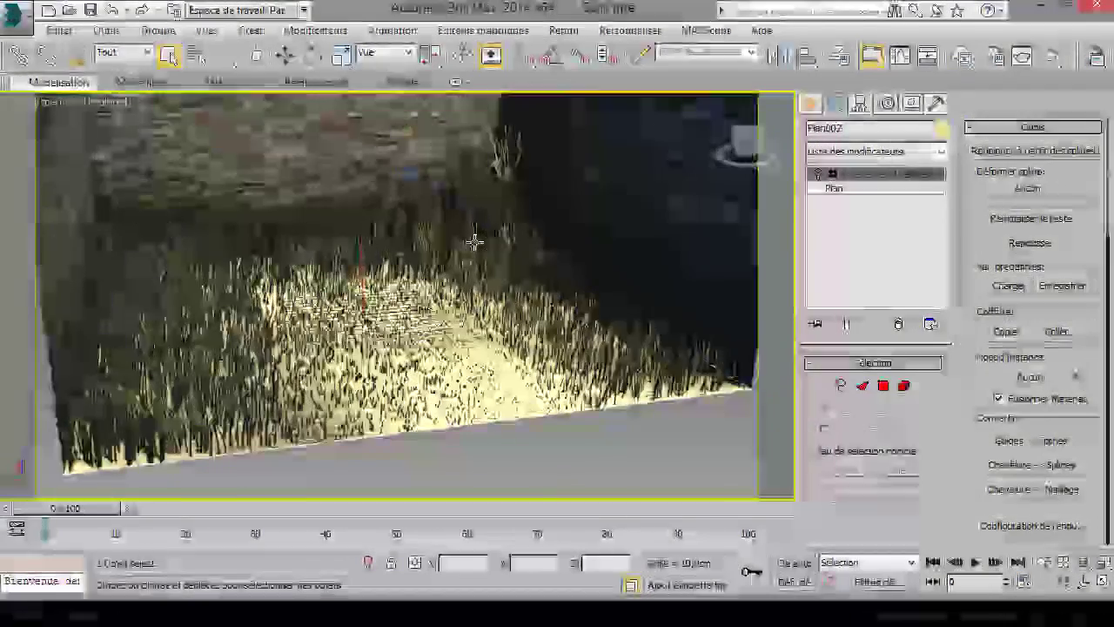
click(474, 242)
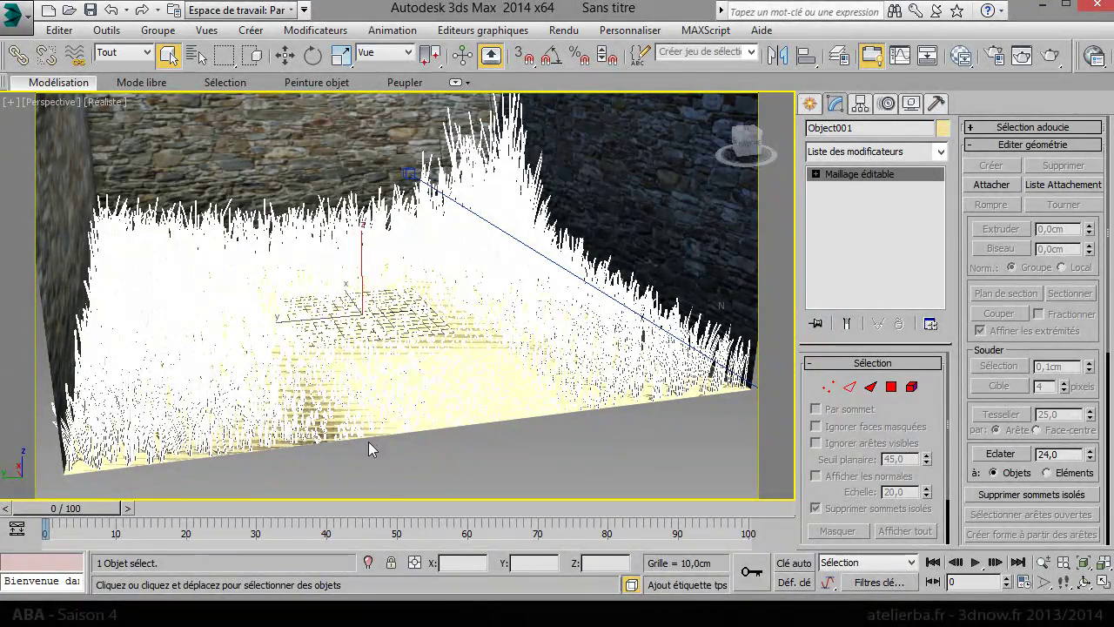
Step: Select the central grass elements with a Window-mode lasso, delete them, and exit Element level
click(911, 389)
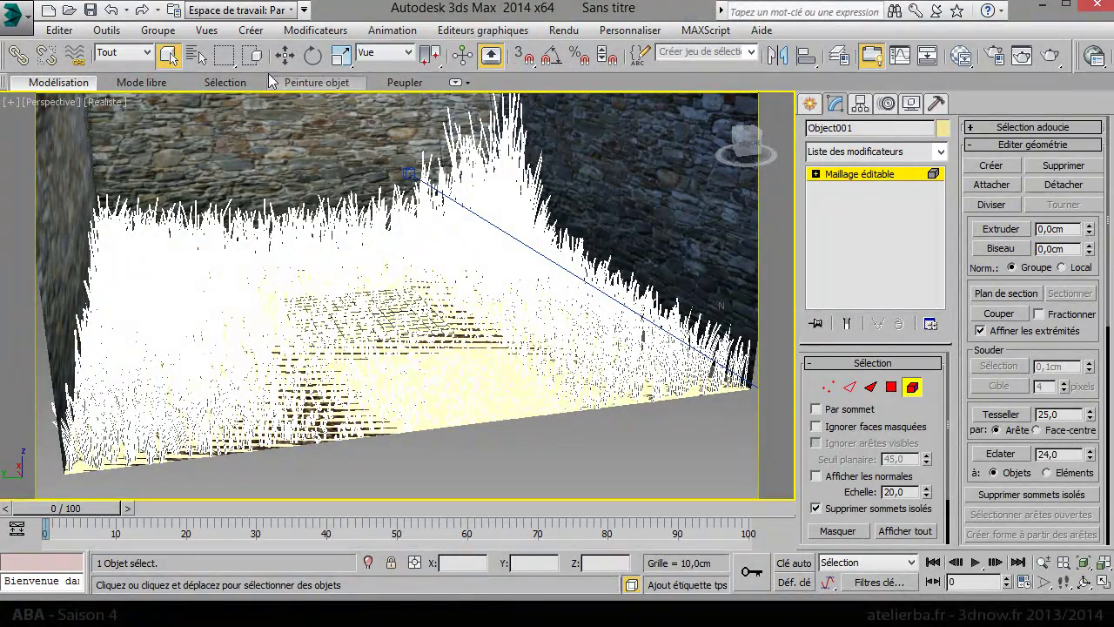
drag(224, 55, 225, 172)
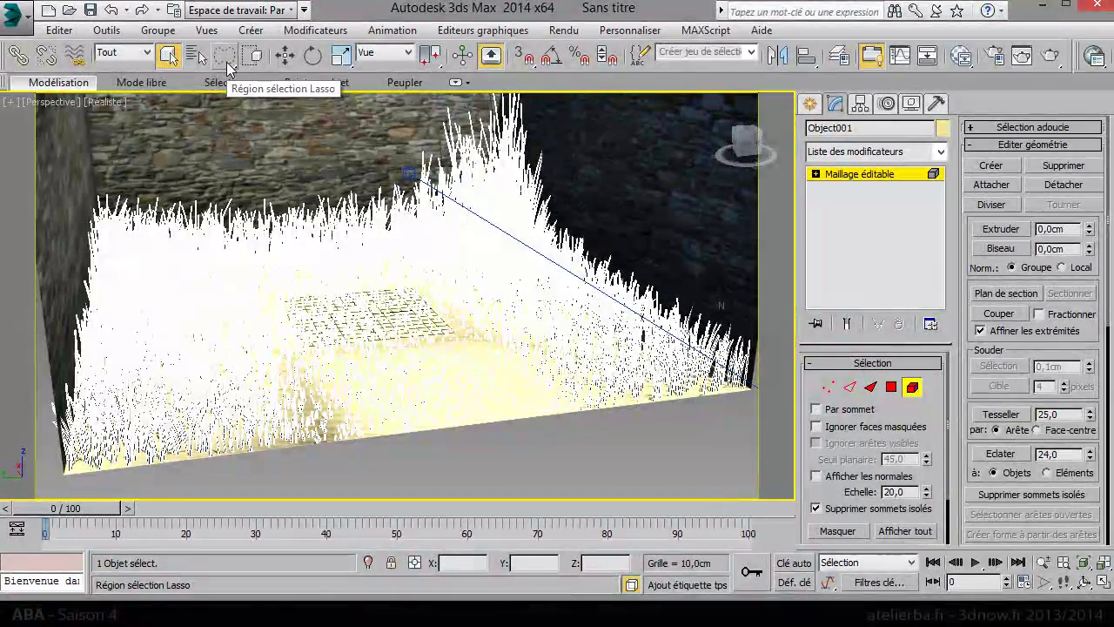
click(253, 58)
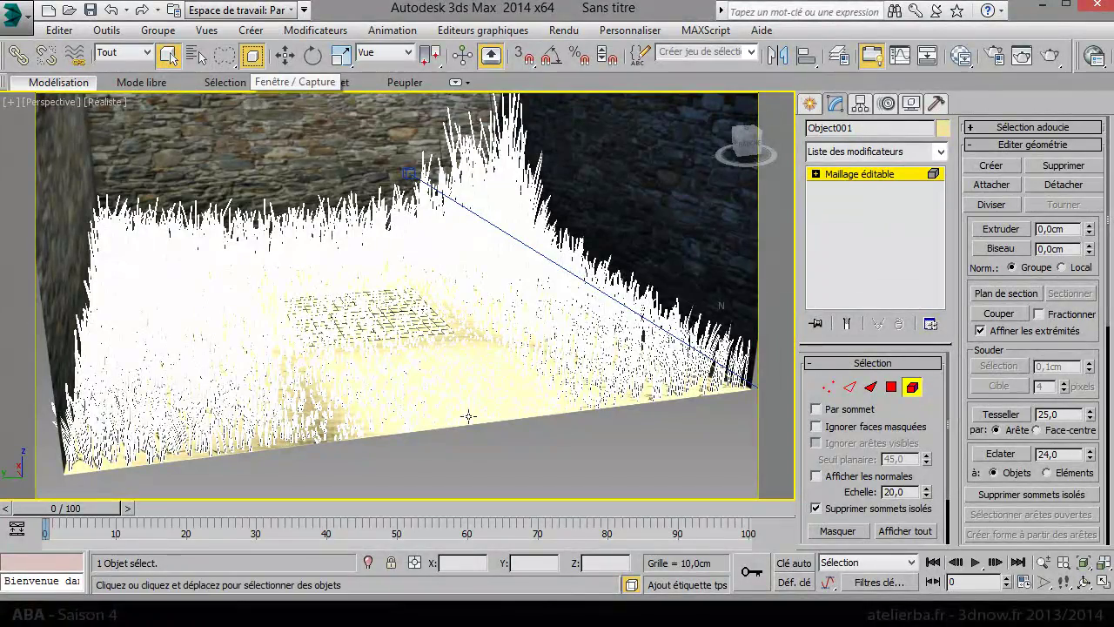
drag(405, 435, 352, 277)
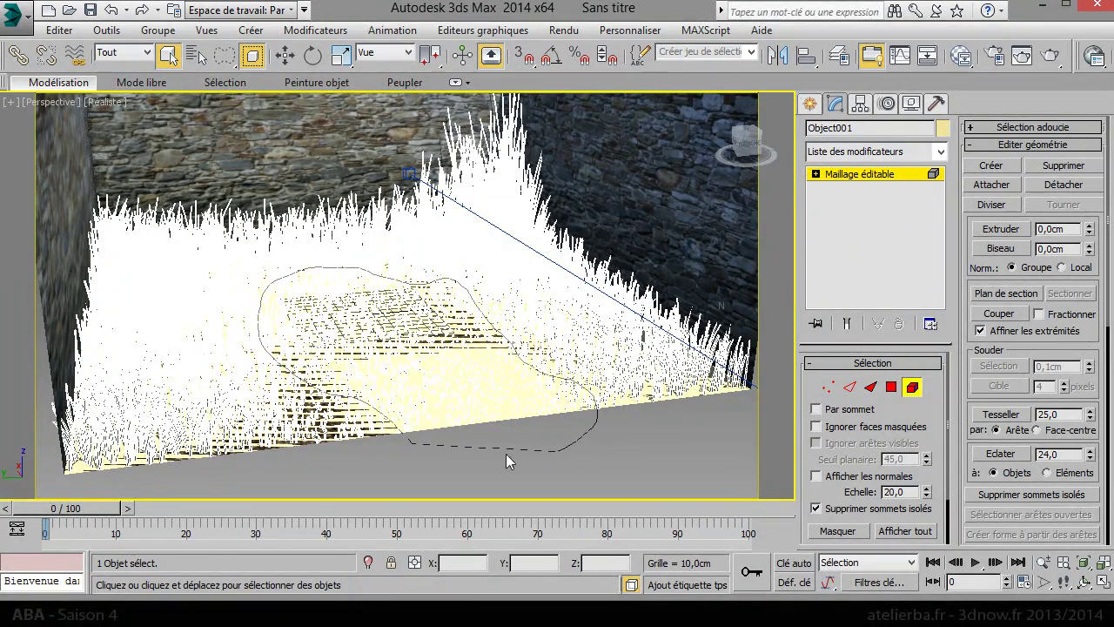
drag(525, 454, 499, 454)
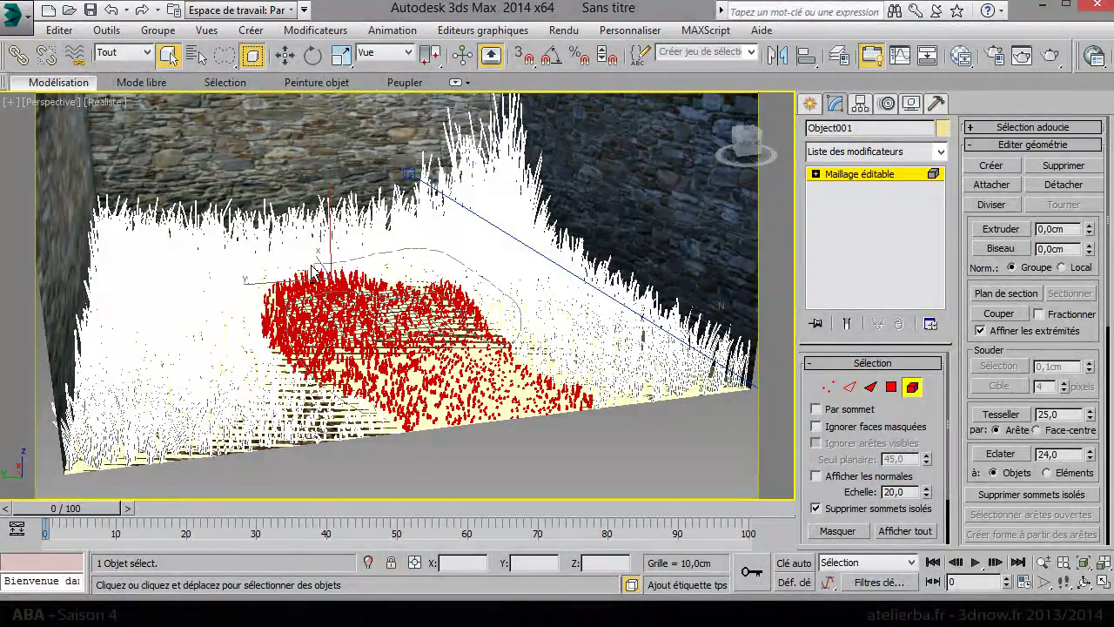
drag(284, 435, 283, 435)
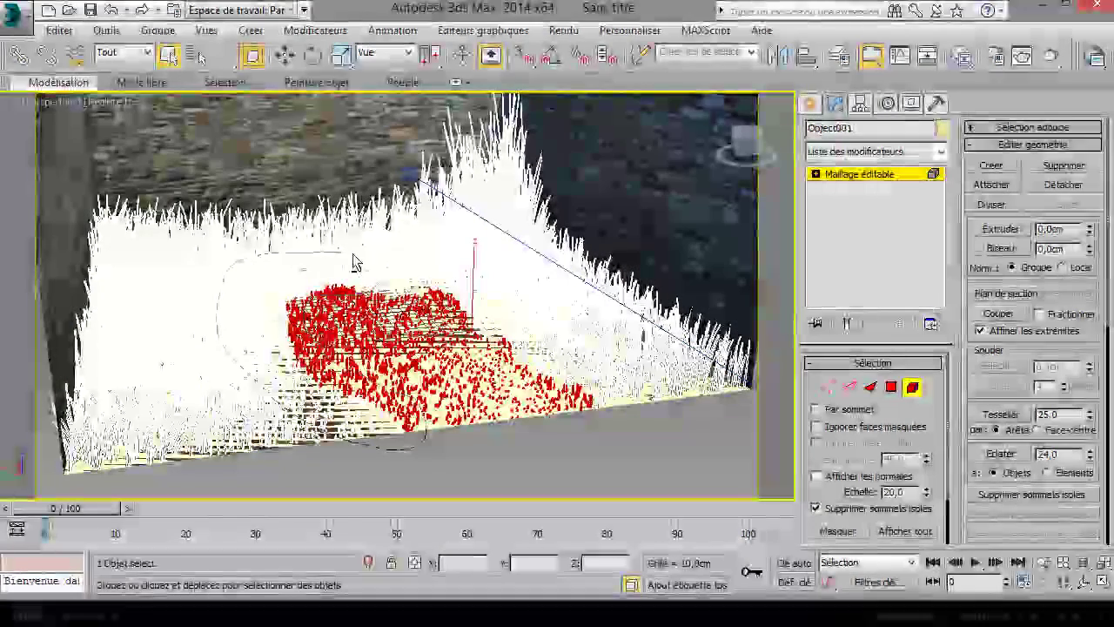
alt+drag(355, 255, 378, 278)
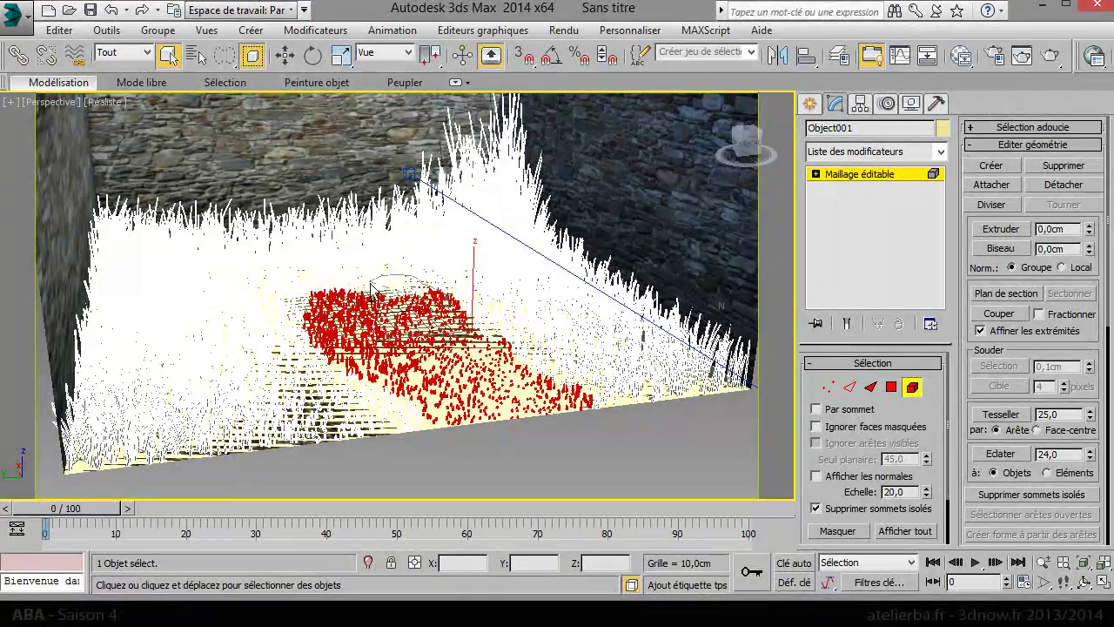
key(ctrl+z)
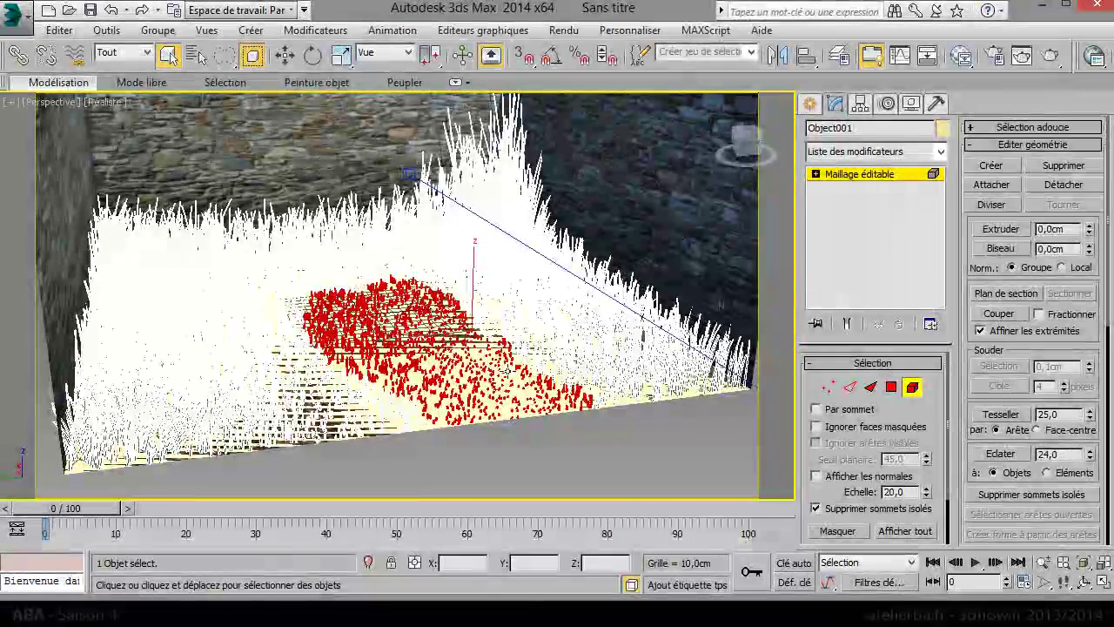
key(Delete)
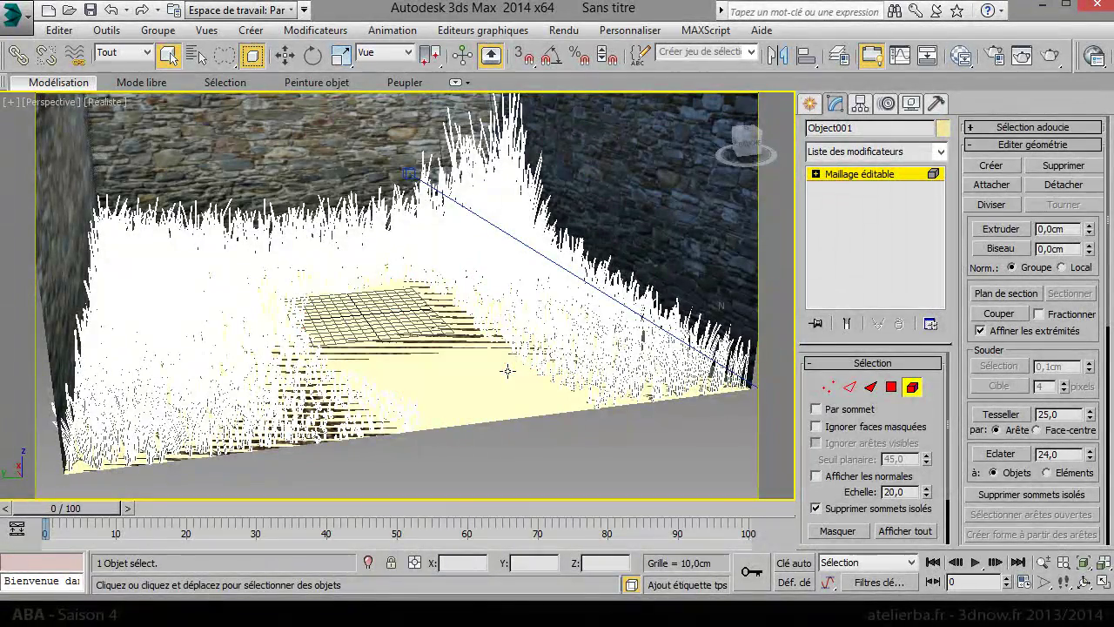
click(909, 391)
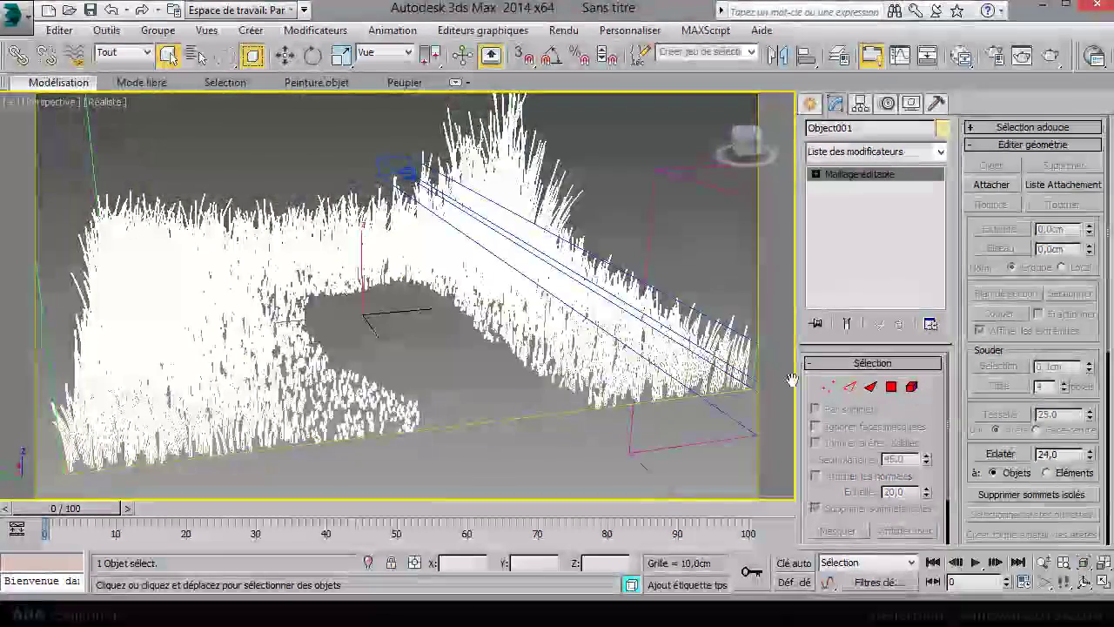
Step: Freeze the Hair and Fur plane
click(448, 387)
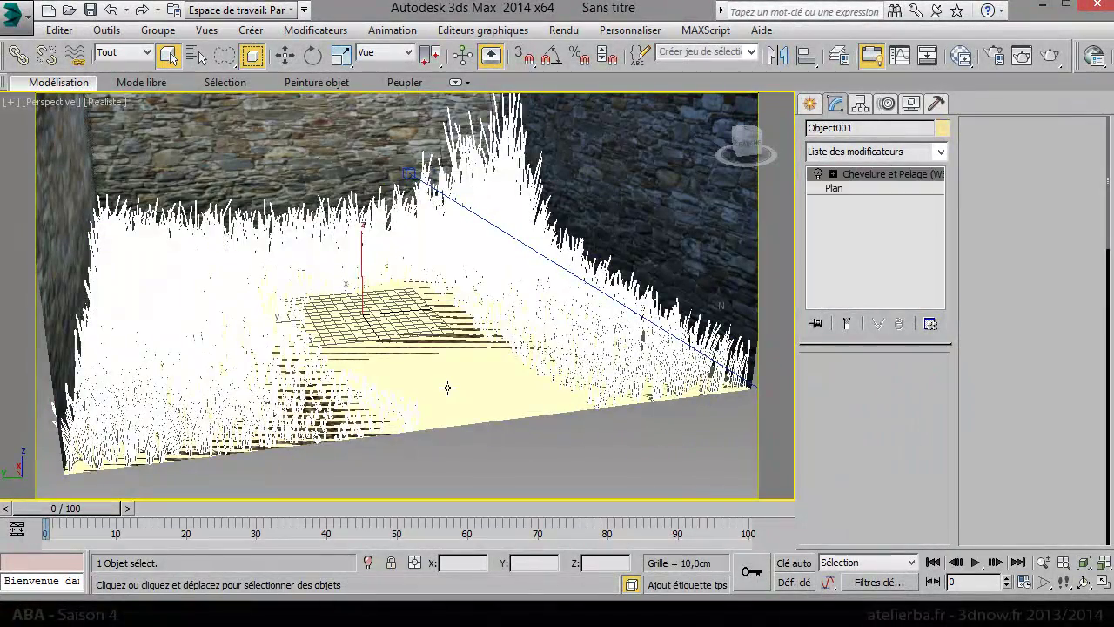
right_click(447, 387)
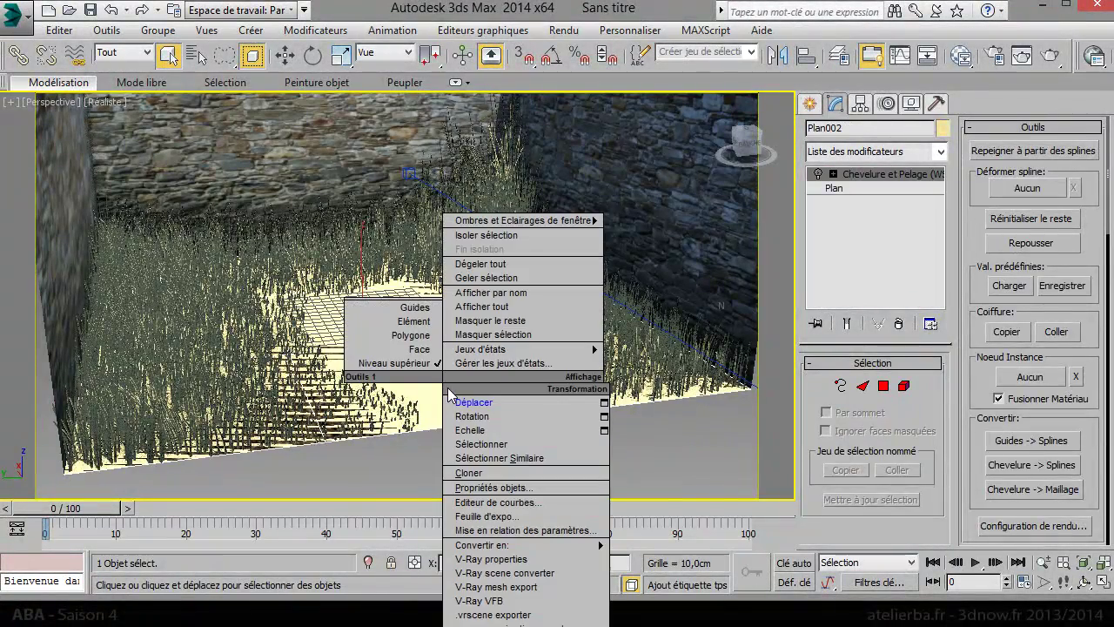
click(460, 274)
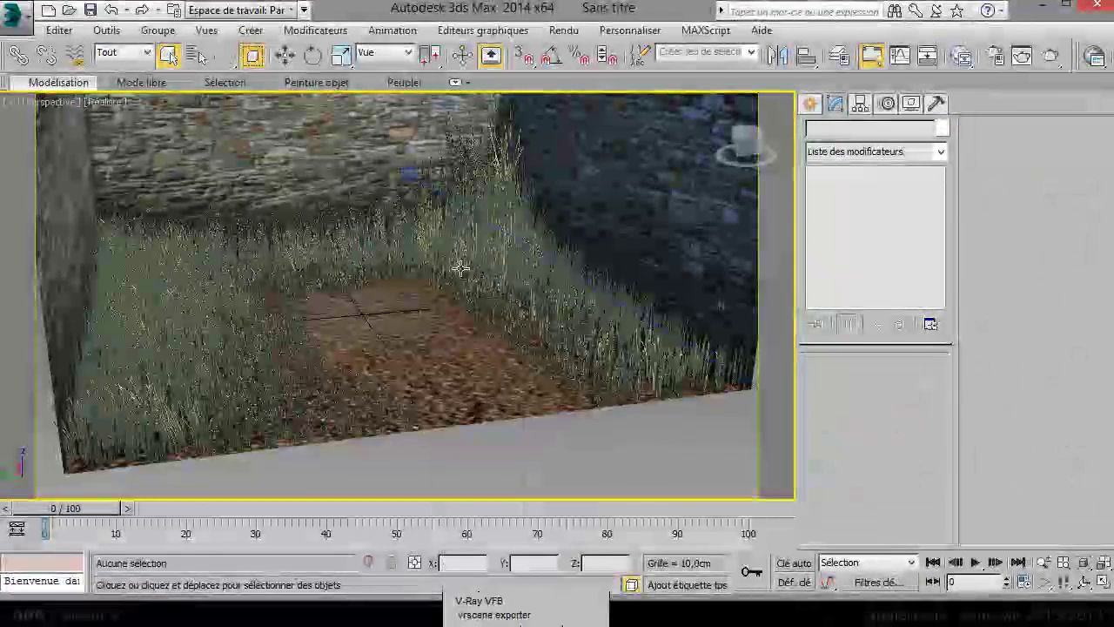
Step: Give the Object001 grass mesh a new dark green custom colour
click(492, 248)
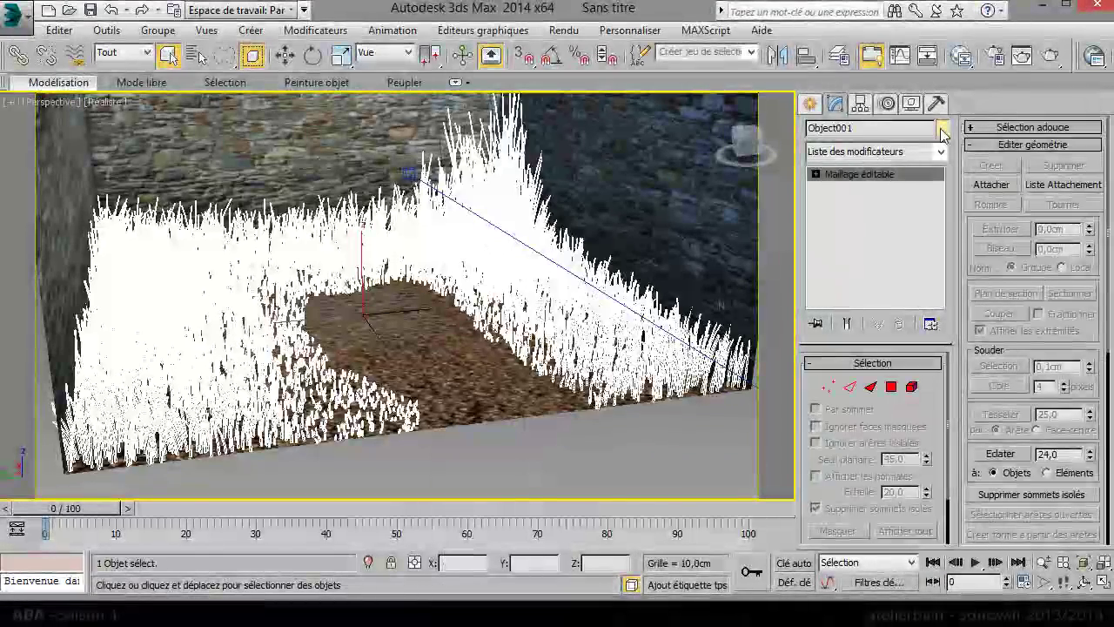
click(944, 131)
click(591, 213)
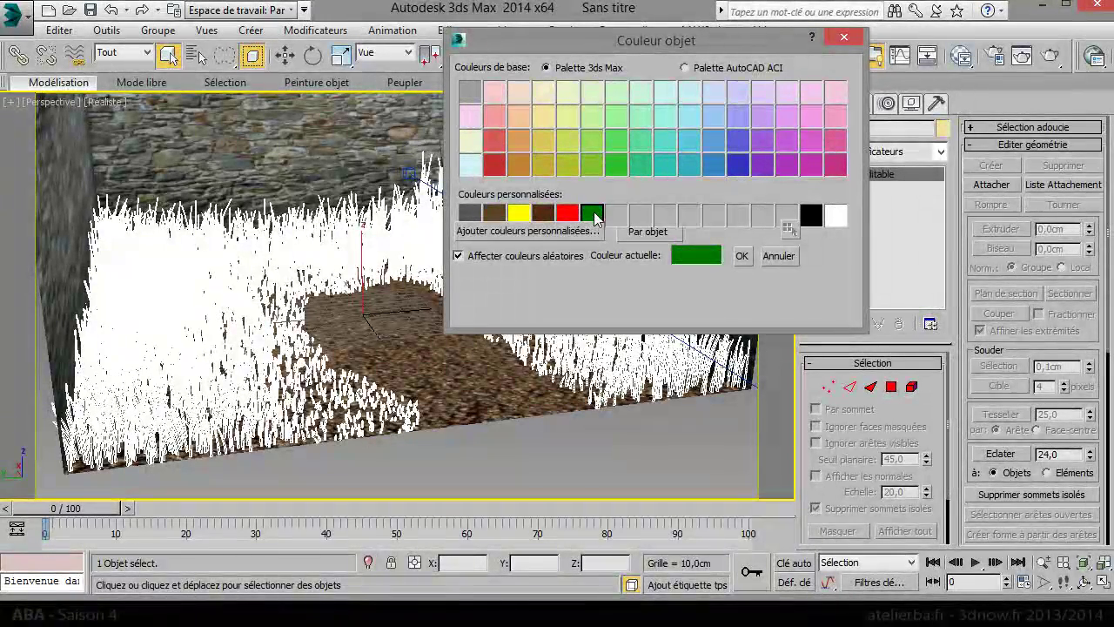
click(615, 215)
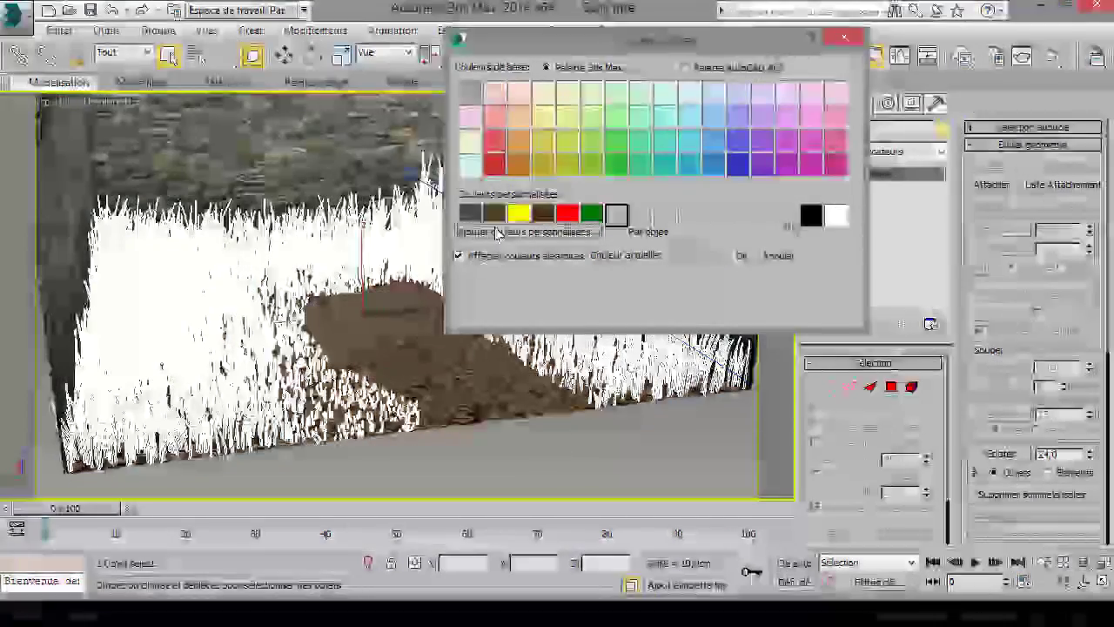
click(497, 231)
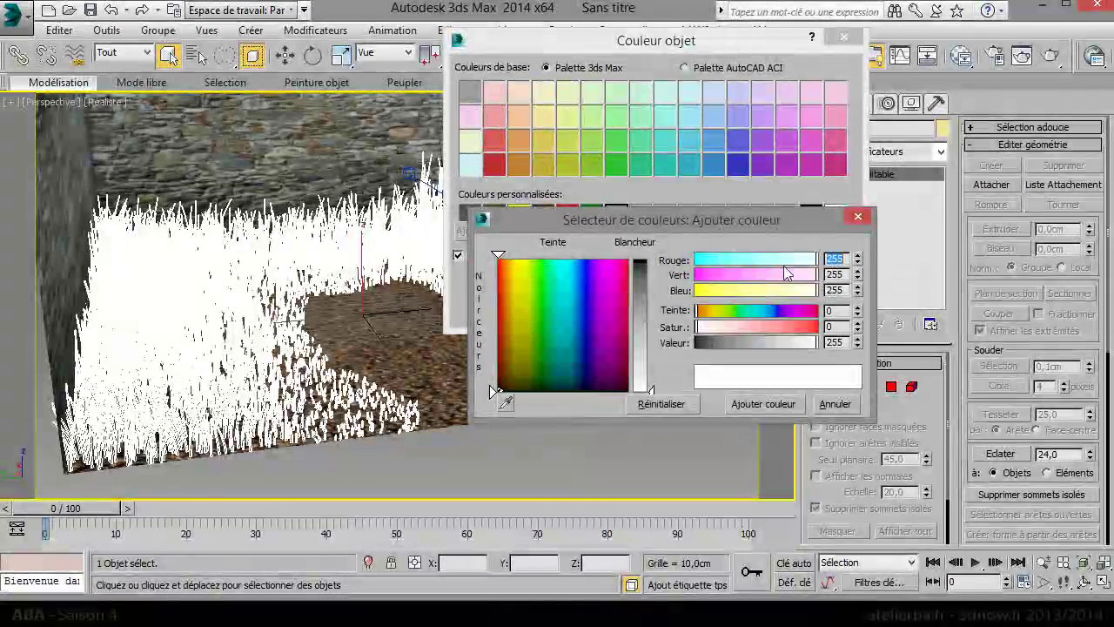
mouse_move(712, 260)
mouse_down()
mouse_move(694, 260)
mouse_move(695, 291)
mouse_up()
drag(816, 343, 703, 349)
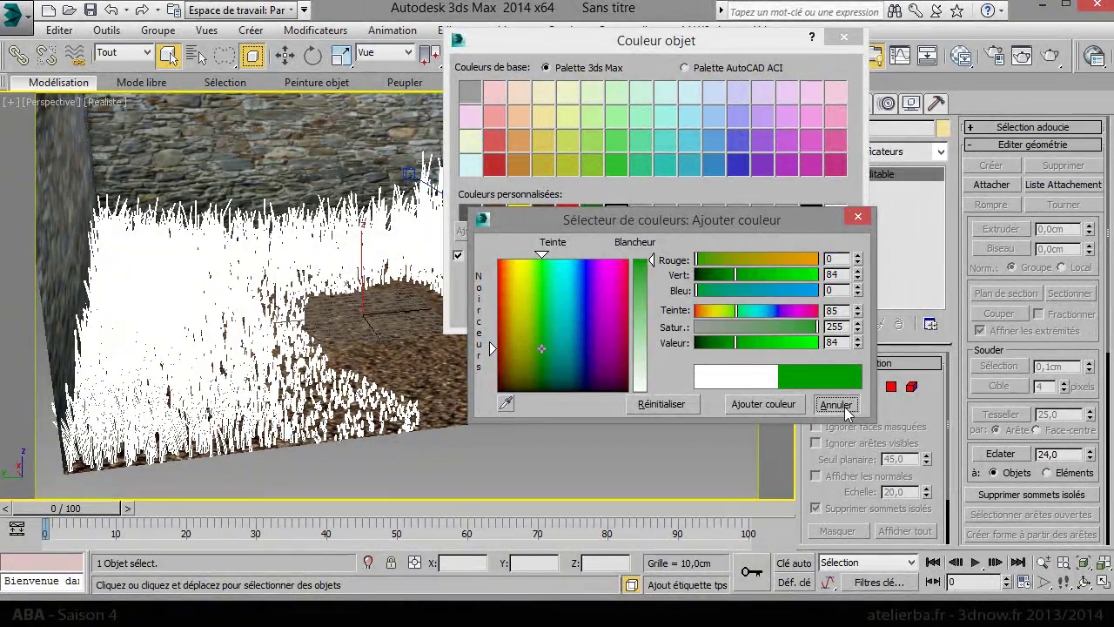
click(836, 405)
click(592, 213)
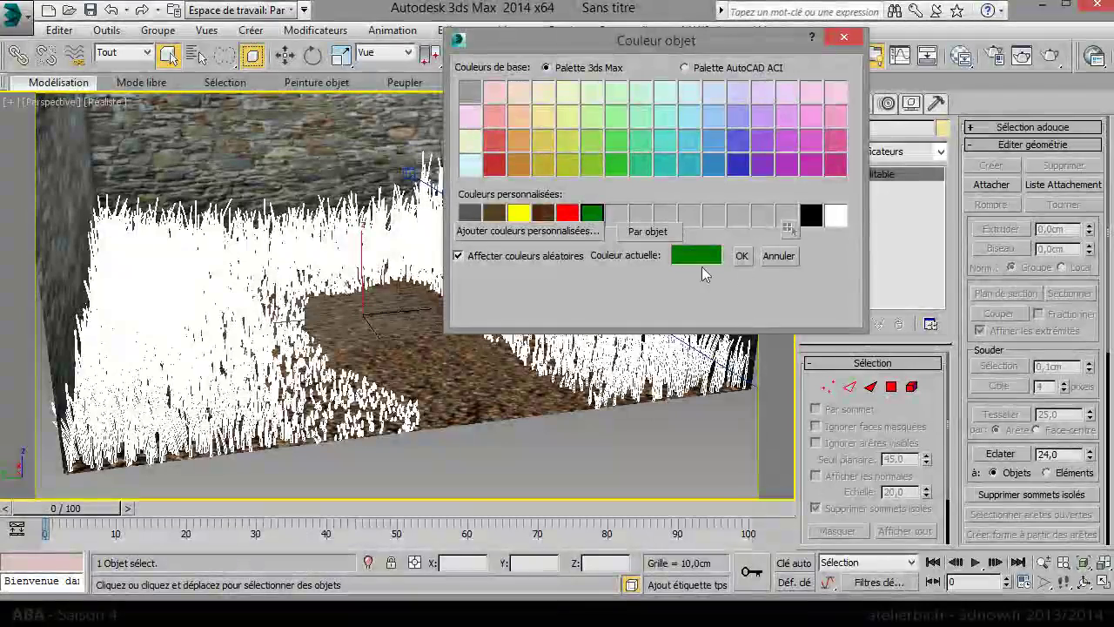
click(740, 255)
click(692, 444)
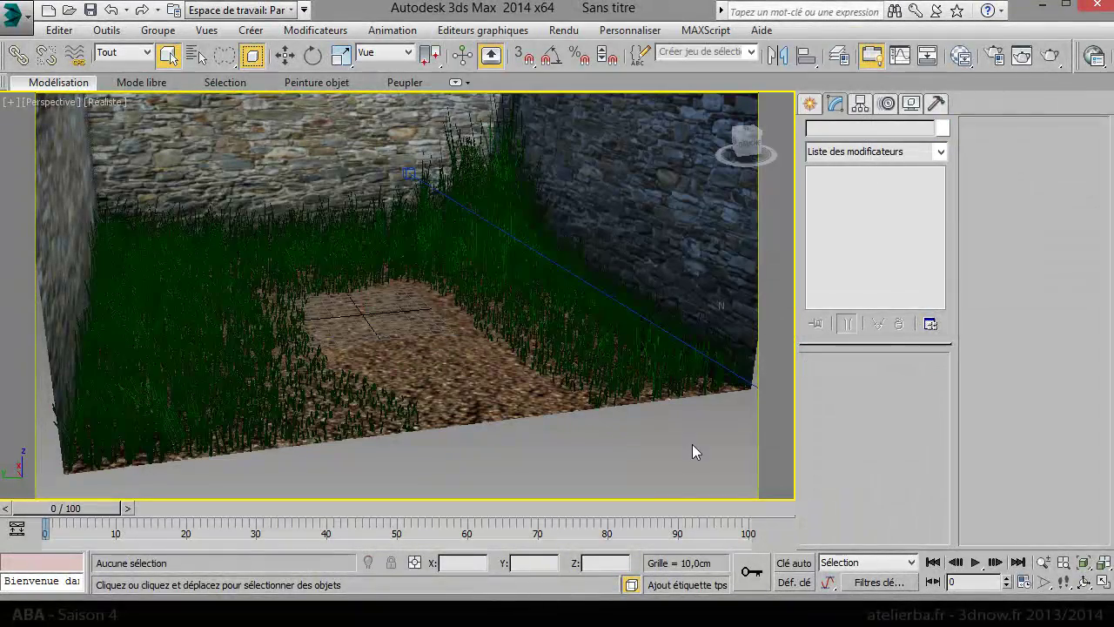
Step: Switch to the Camera001 view and lower the grass mesh about 3 cm, to Z -3,05
key(c)
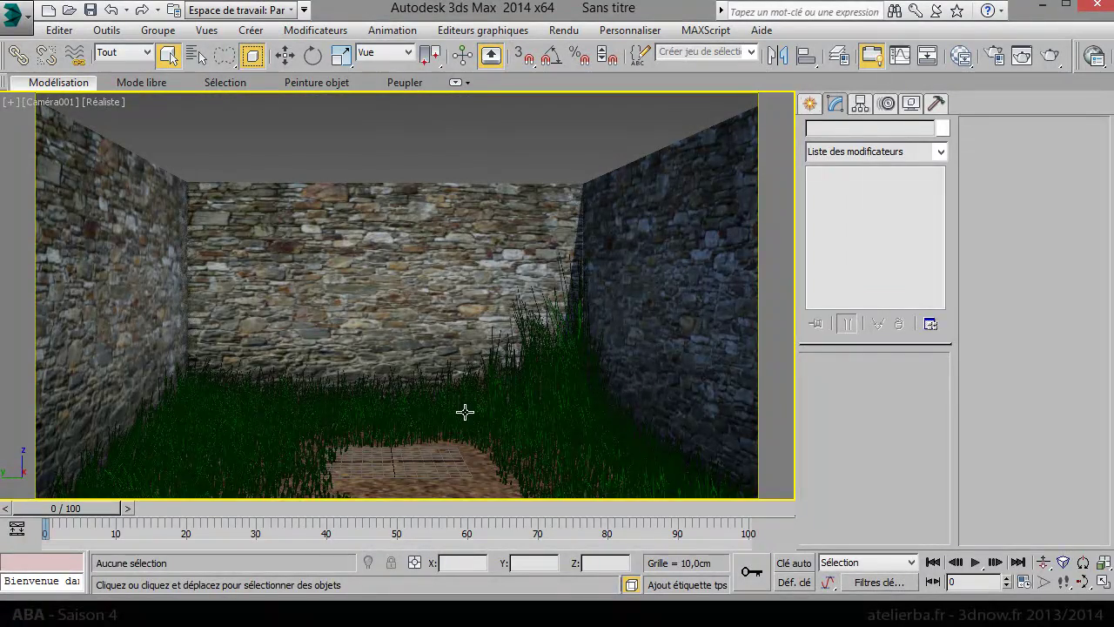
click(554, 389)
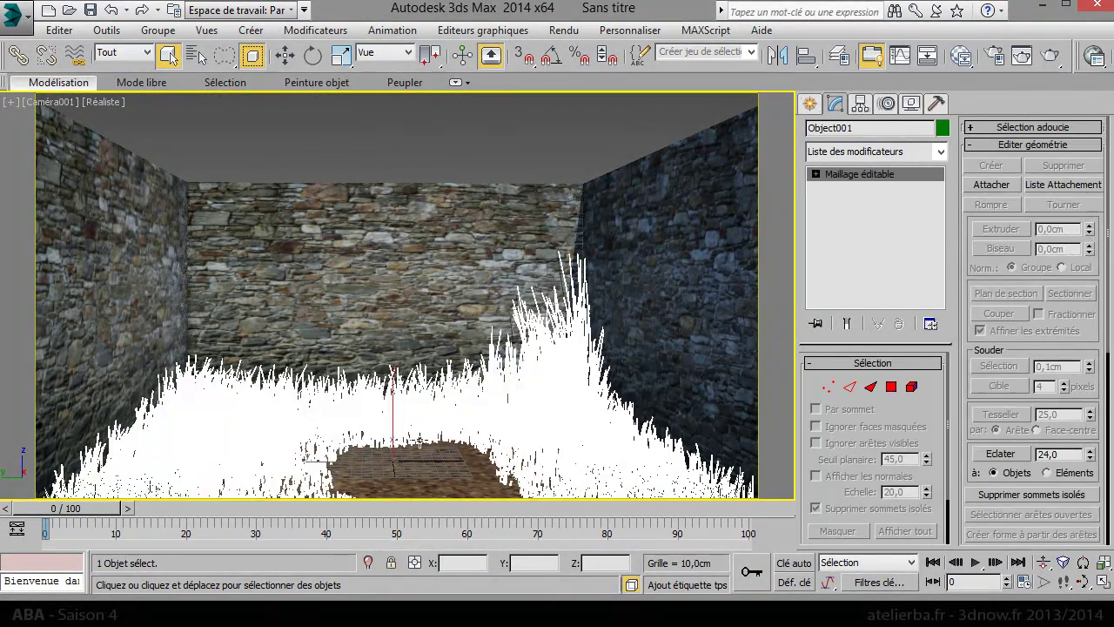
right_click(383, 444)
click(411, 451)
drag(393, 417, 396, 418)
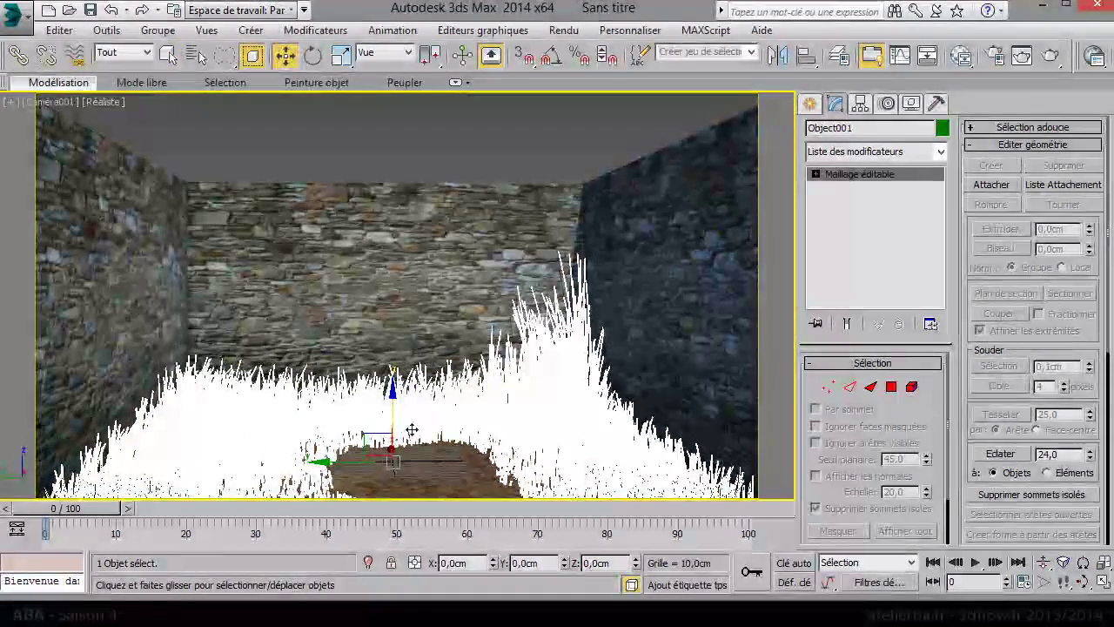
drag(395, 417, 394, 423)
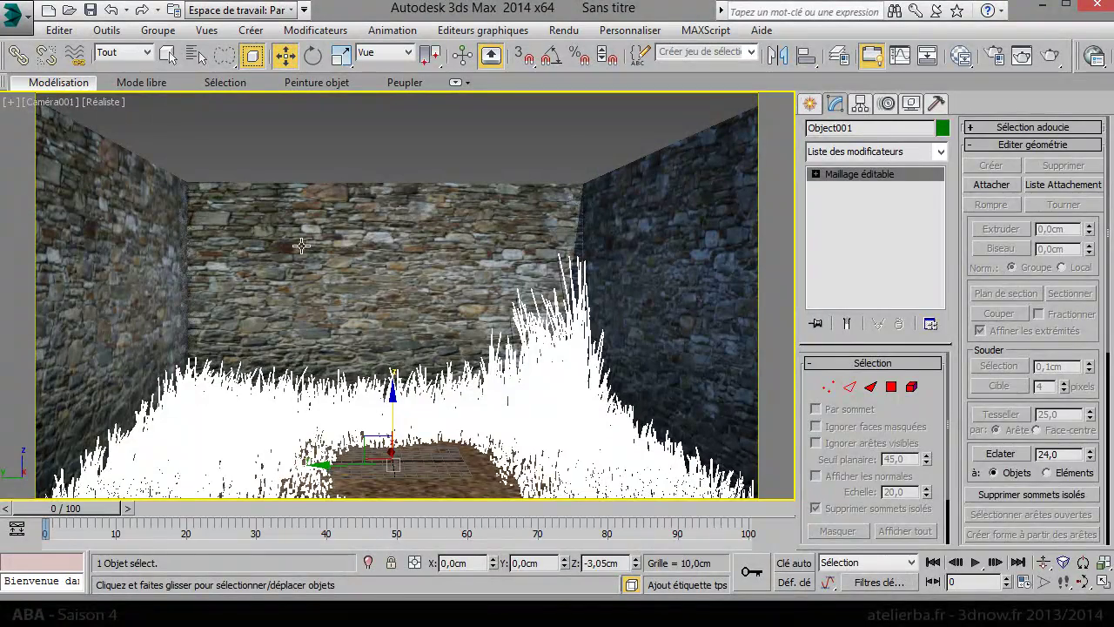
click(436, 134)
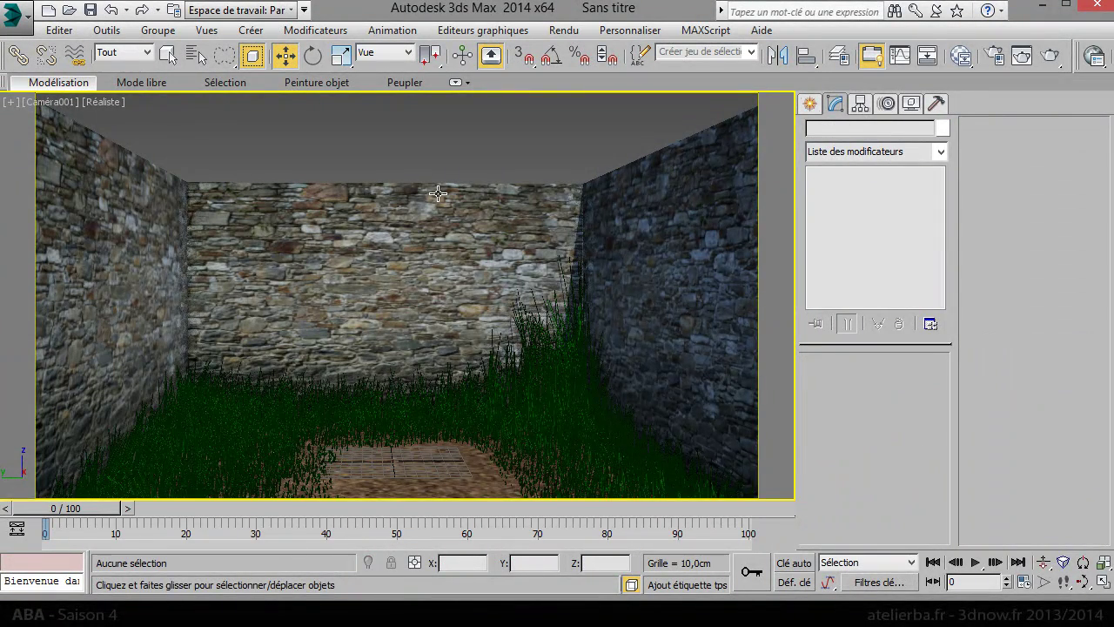
Step: Render the Camera001 view, collapse the frame buffer's side panels, and reposition its window
click(1058, 55)
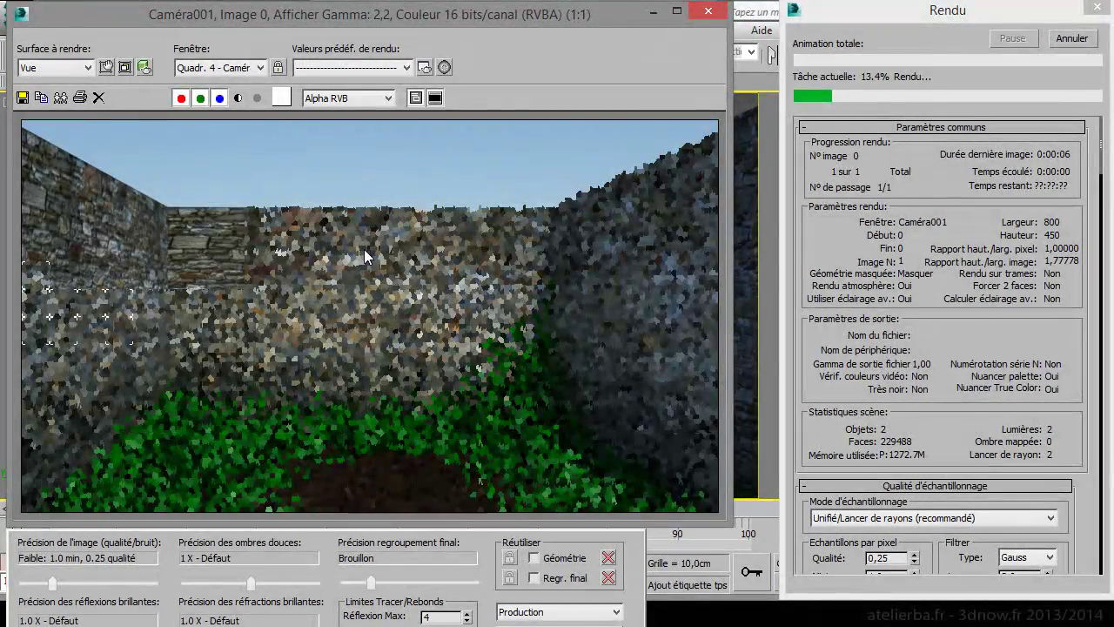
click(435, 97)
mouse_move(502, 21)
mouse_down()
mouse_move(531, 82)
mouse_move(511, 72)
mouse_up()
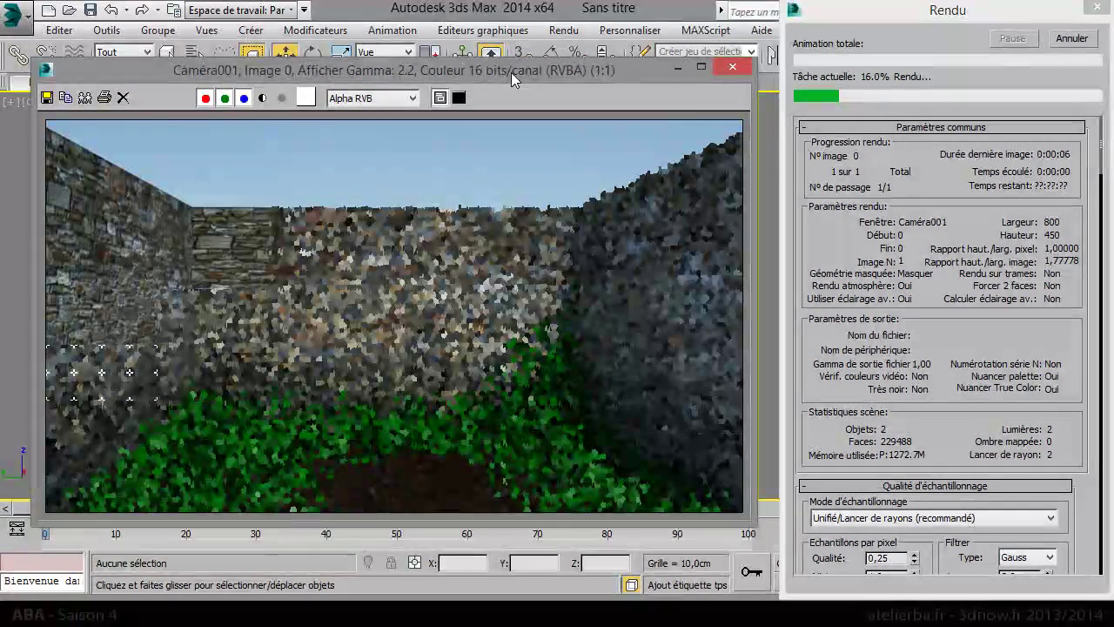